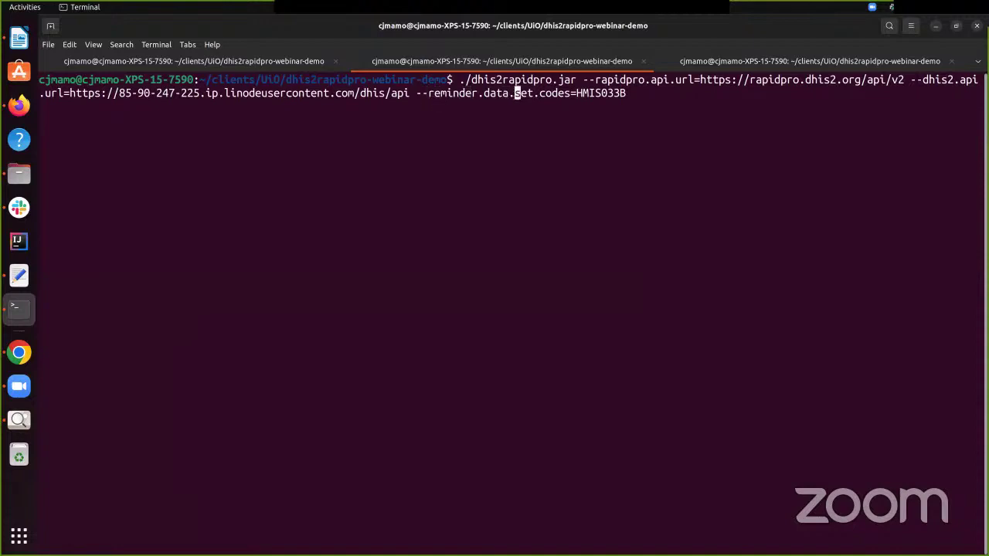
pyautogui.press('Right')
pyautogui.press('Right')
pyautogui.press('Right')
pyautogui.press('Right')
pyautogui.press('Right')
pyautogui.press('Right')
pyautogui.press('Right')
pyautogui.press('Right')
pyautogui.press('Right')
pyautogui.press('Right')
pyautogui.press('Right')
pyautogui.press('Right')
pyautogui.press('Right')
pyautogui.press('Right')
pyautogui.press('Right')
pyautogui.press('Right')
pyautogui.press('Right')
pyautogui.press('Right')
pyautogui.press('Right')
# Run the dhis2rapidpro.jar launch command in Terminal and wait for the ONLINE banner
pyautogui.press('Return')
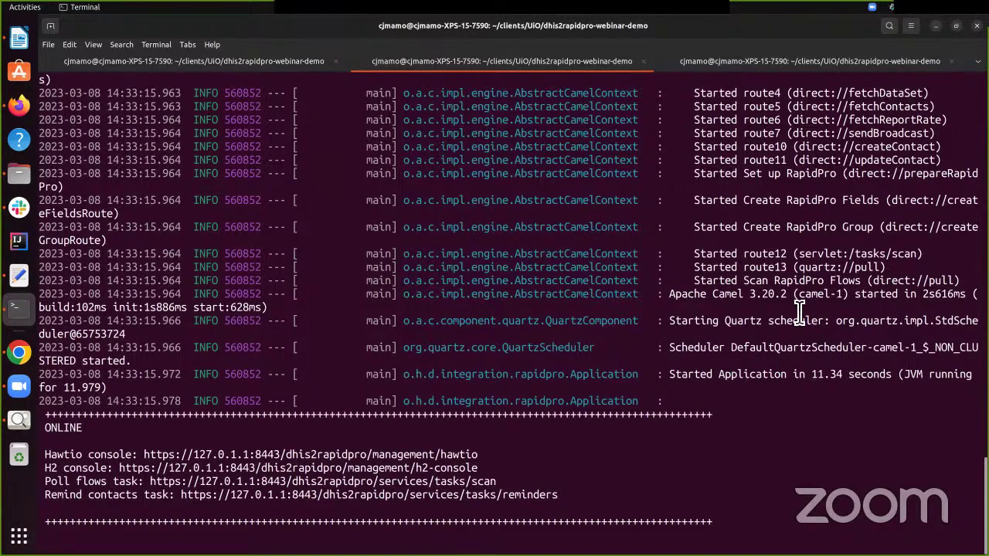
pyautogui.click(20, 108)
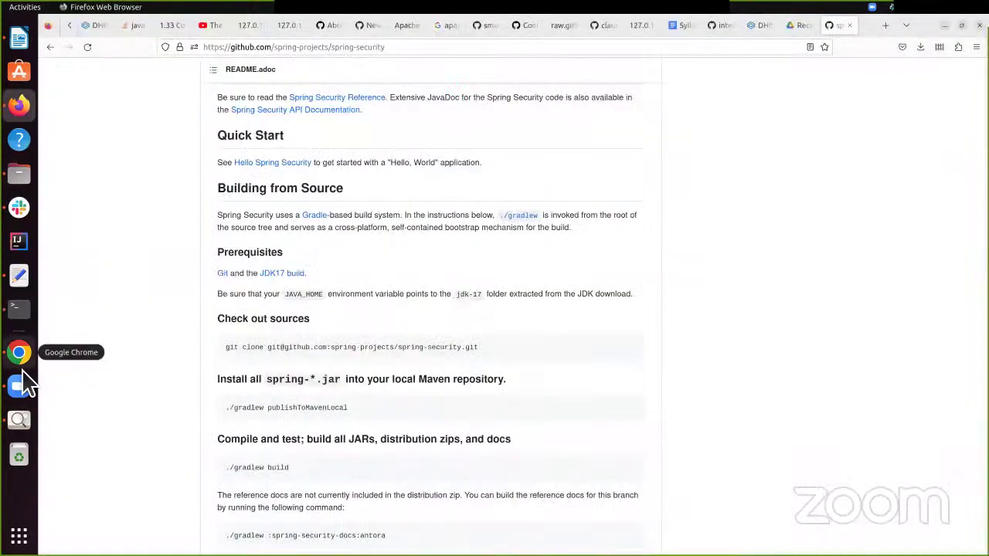
# Launch the DHIS2 Data Entry app from the Apps menu
pyautogui.click(19, 354)
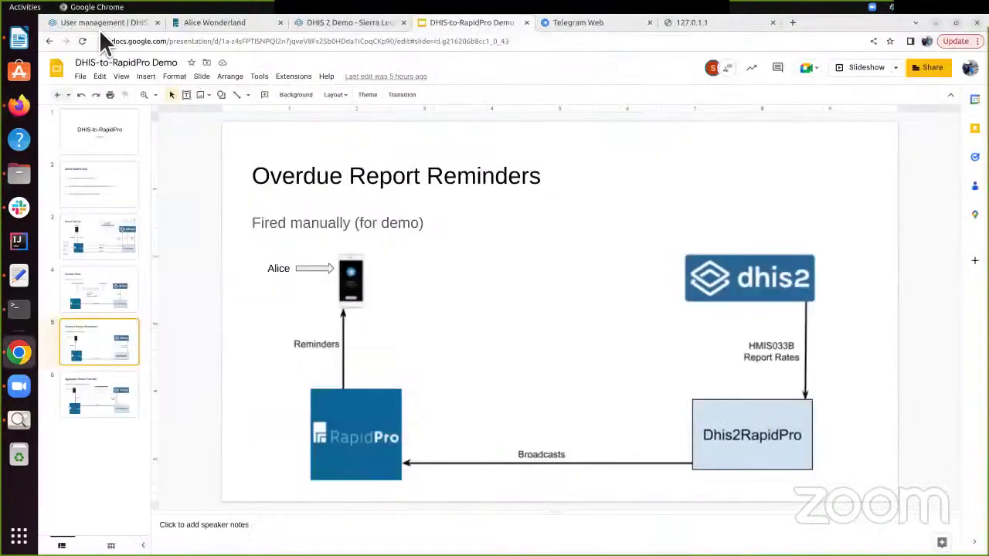
pyautogui.click(101, 23)
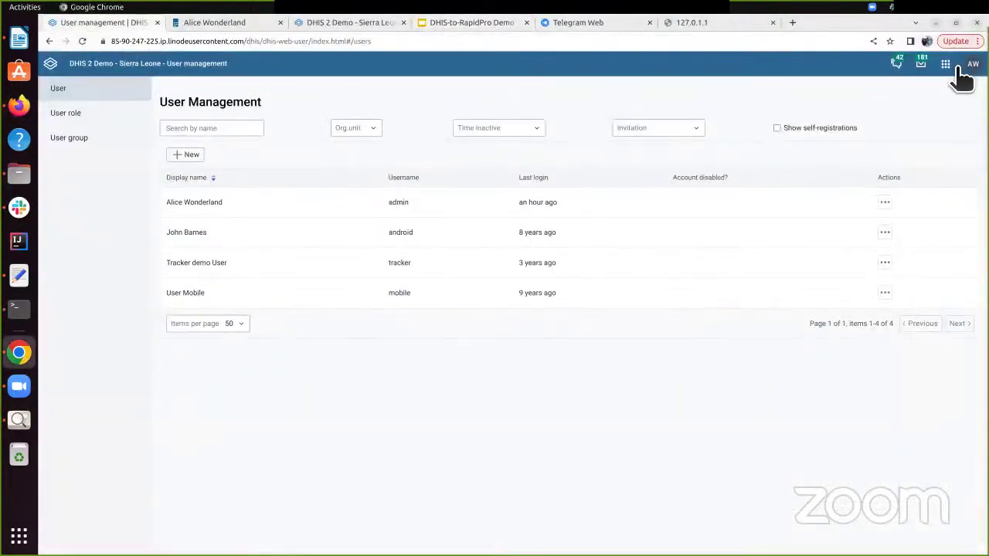
pyautogui.click(944, 66)
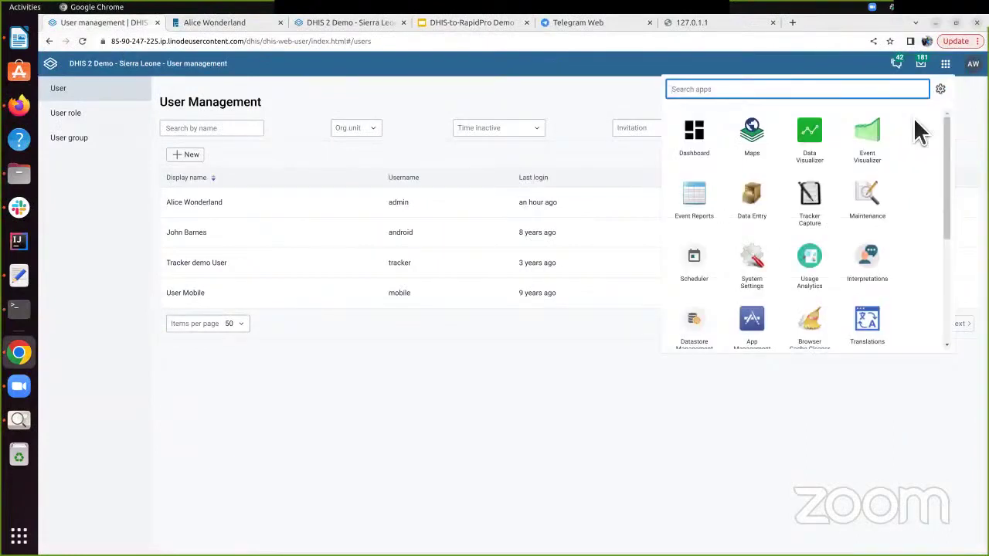
pyautogui.write('d')
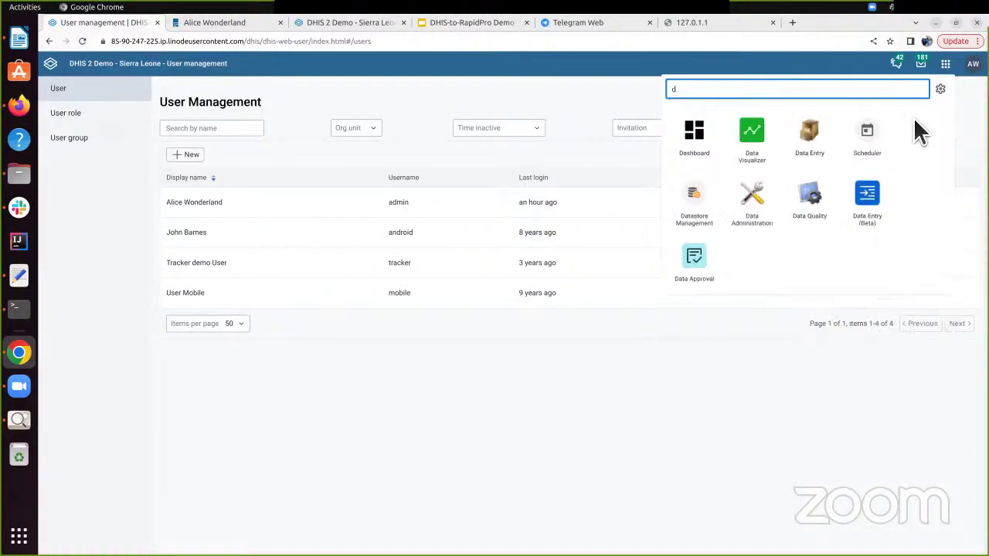
pyautogui.click(813, 153)
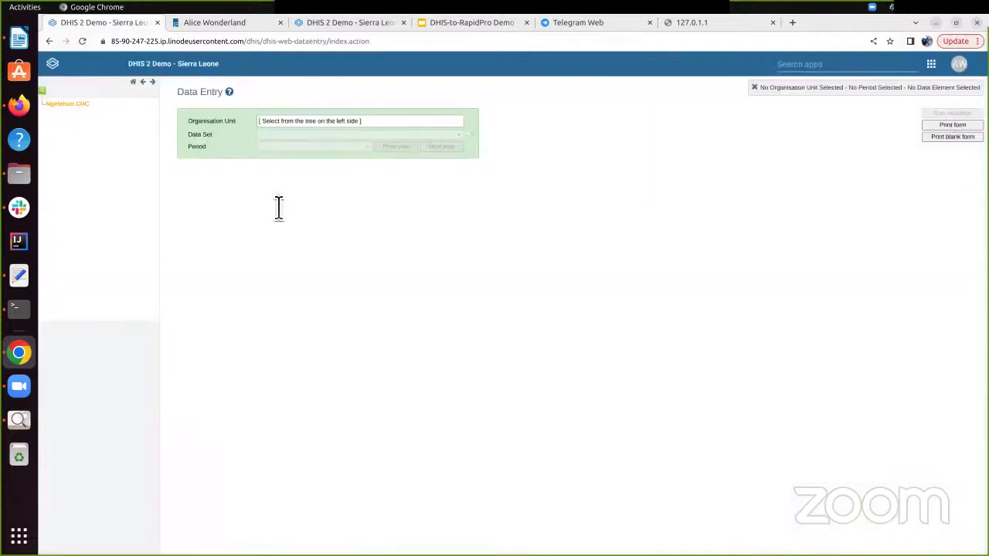
# Select the HMIS 033b data set for Week 9 and show the empty Weekly Summary - OPD rows AP01–AP04
pyautogui.click(332, 134)
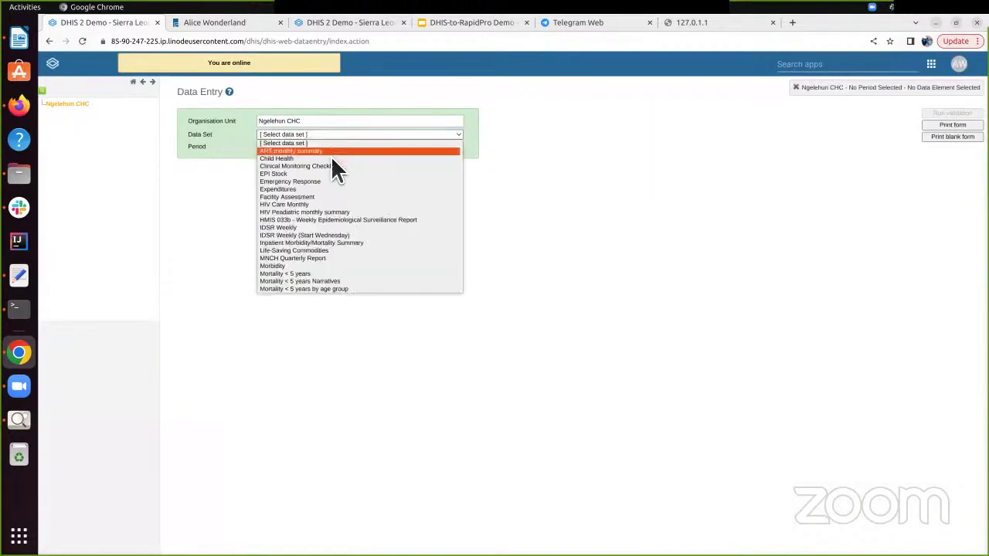
pyautogui.click(339, 223)
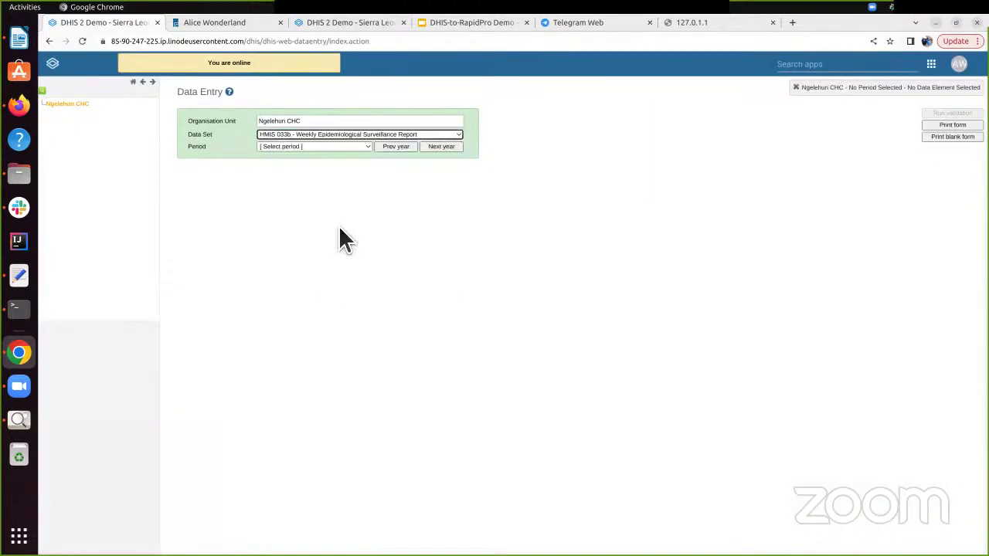
pyautogui.click(307, 147)
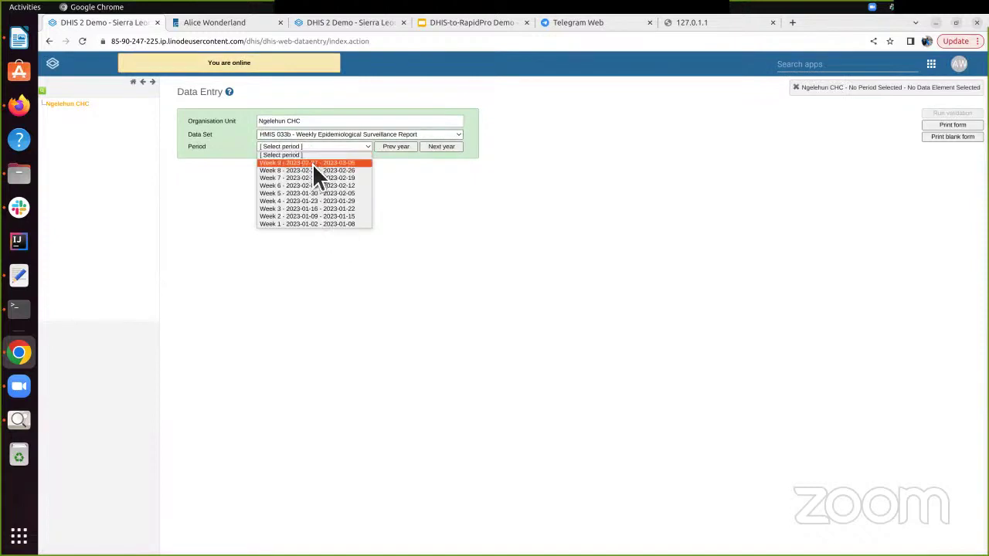
pyautogui.click(314, 164)
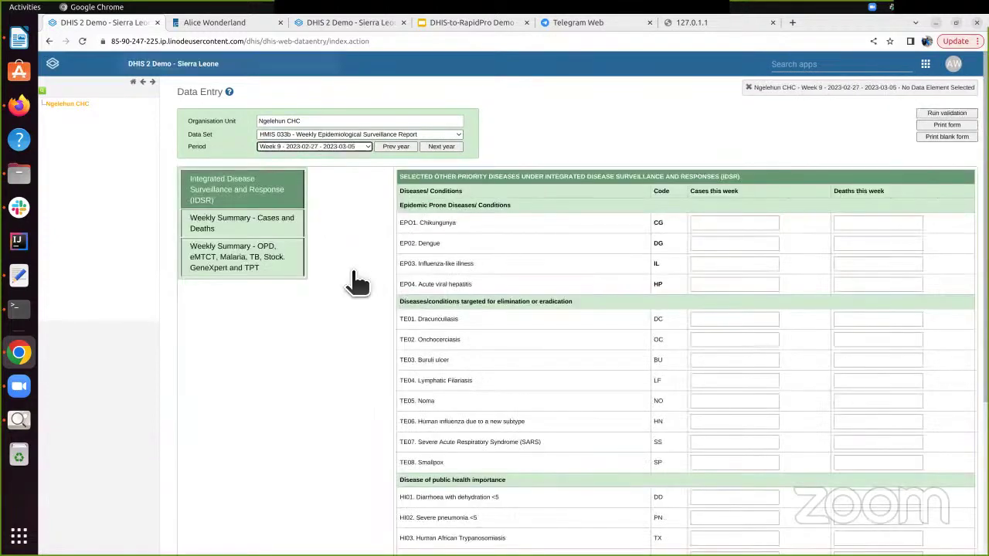
pyautogui.click(293, 267)
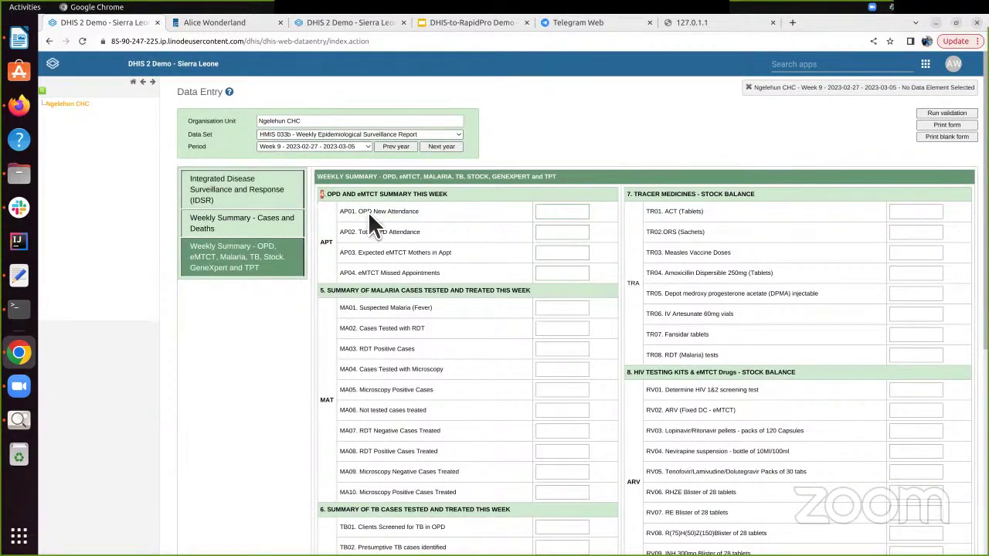
pyautogui.moveTo(368, 211); pyautogui.dragTo(593, 282)
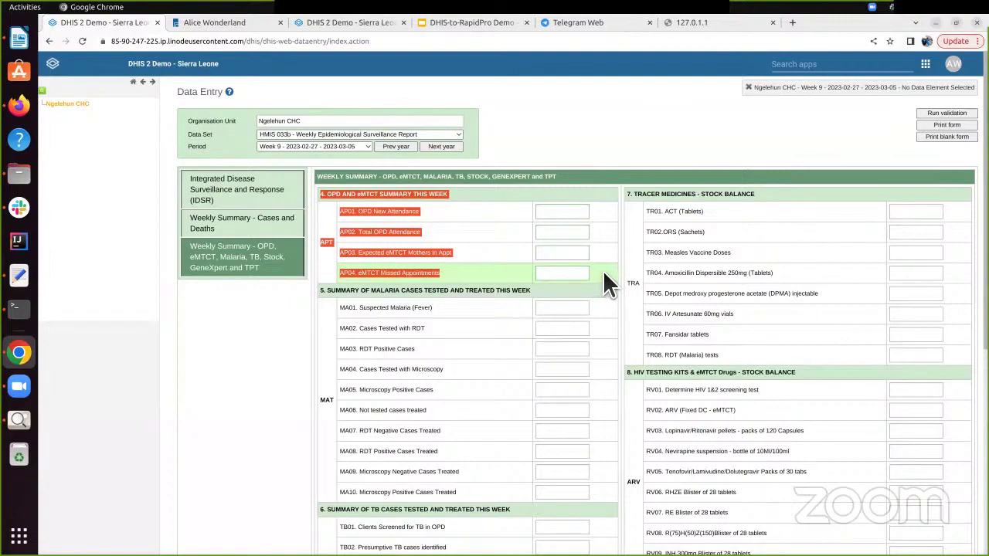
pyautogui.scroll(-5, 604, 274)
pyautogui.scroll(3, 601, 231)
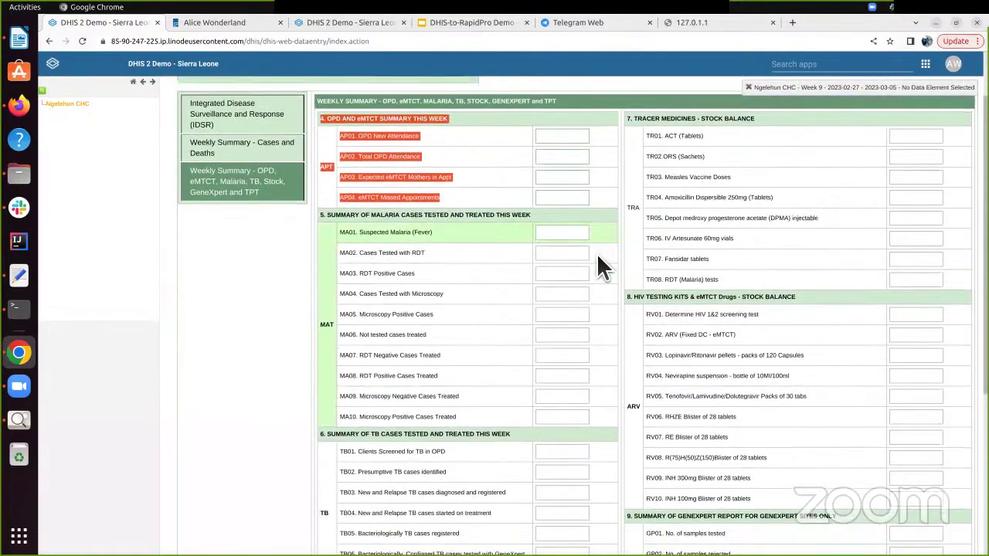
pyautogui.scroll(-7, 352, 444)
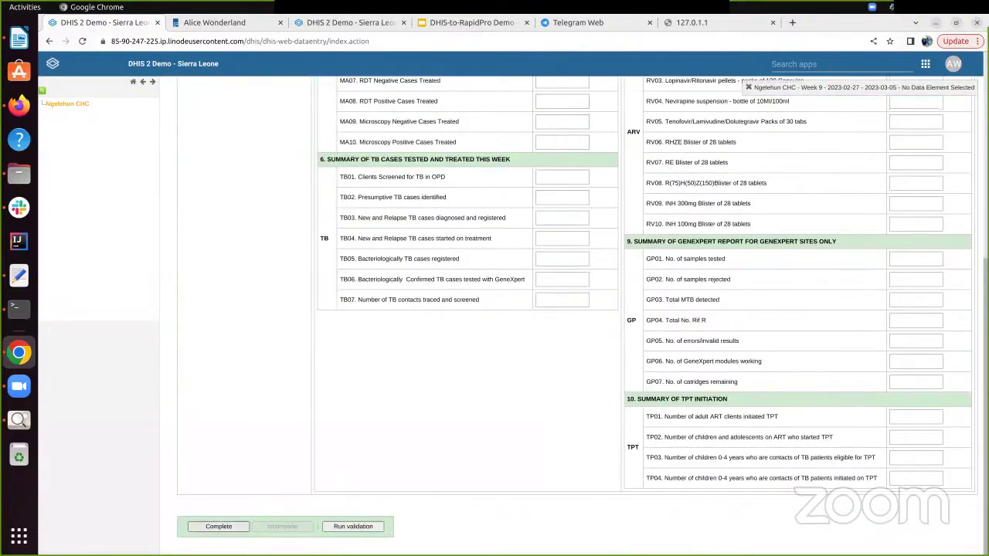
pyautogui.scroll(9, 386, 282)
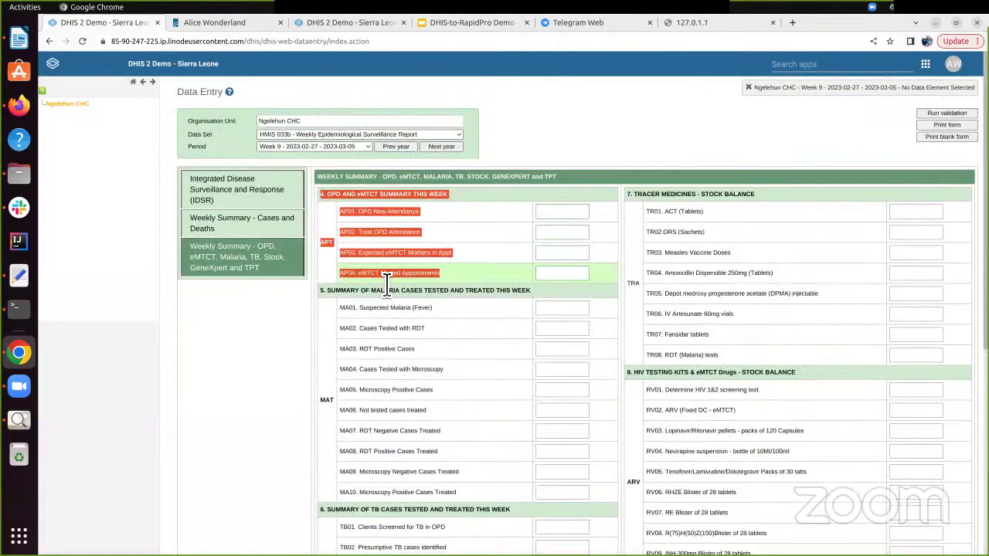
# Sign in to the Dhis2RapidPro service at 127.0.1.1 with the saved username and password
pyautogui.click(724, 26)
pyautogui.click(633, 48)
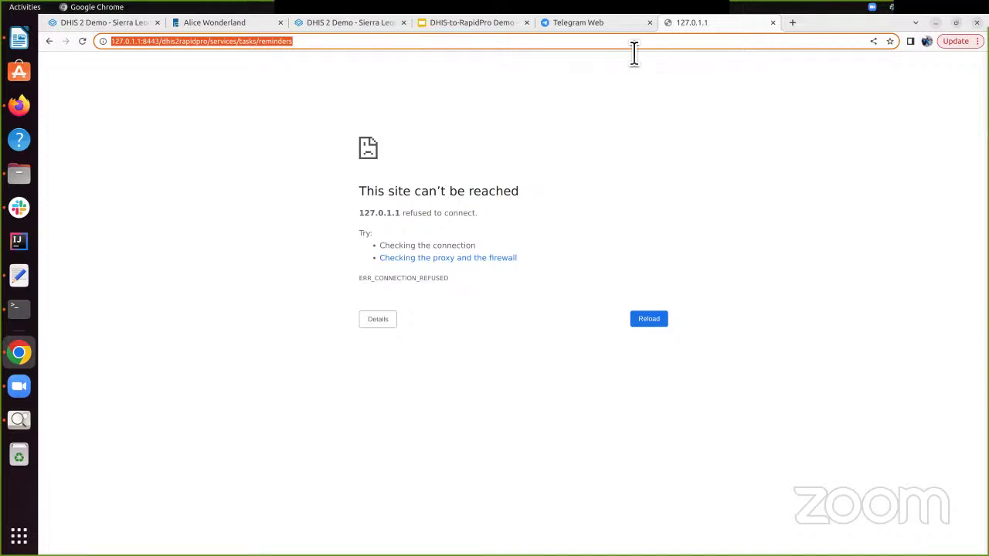
pyautogui.press('Return')
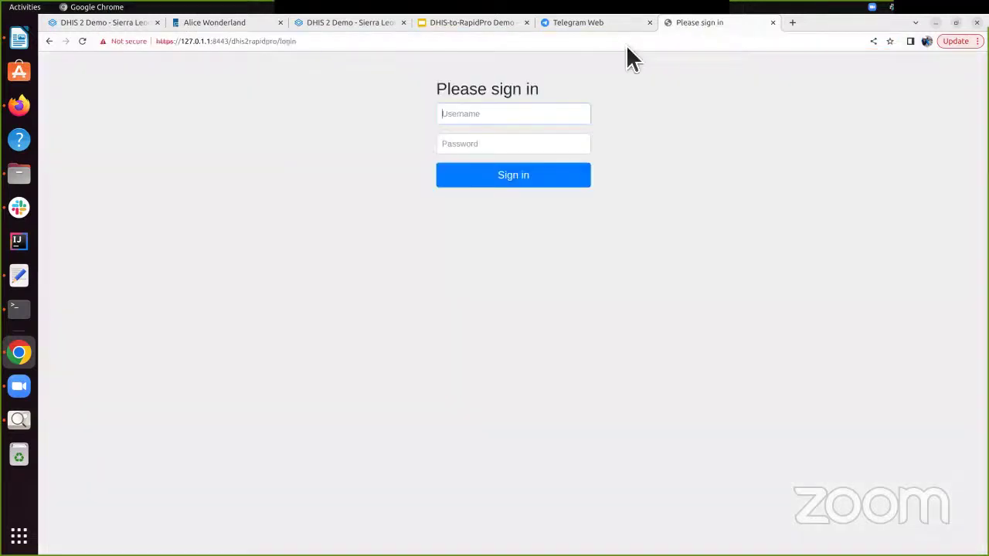
pyautogui.click(502, 116)
pyautogui.click(508, 144)
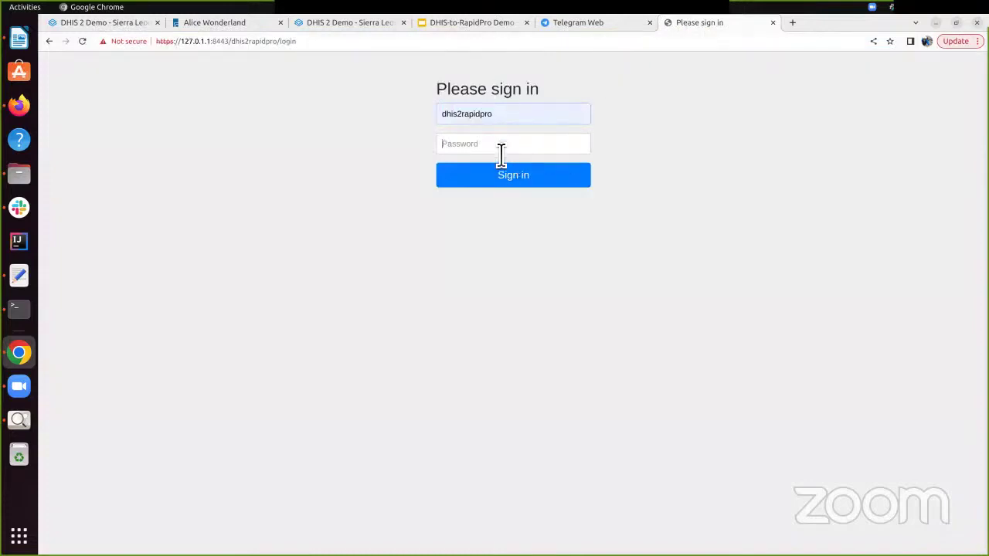
pyautogui.click(501, 151)
pyautogui.hotkey('ctrl', 'v')
pyautogui.click(526, 180)
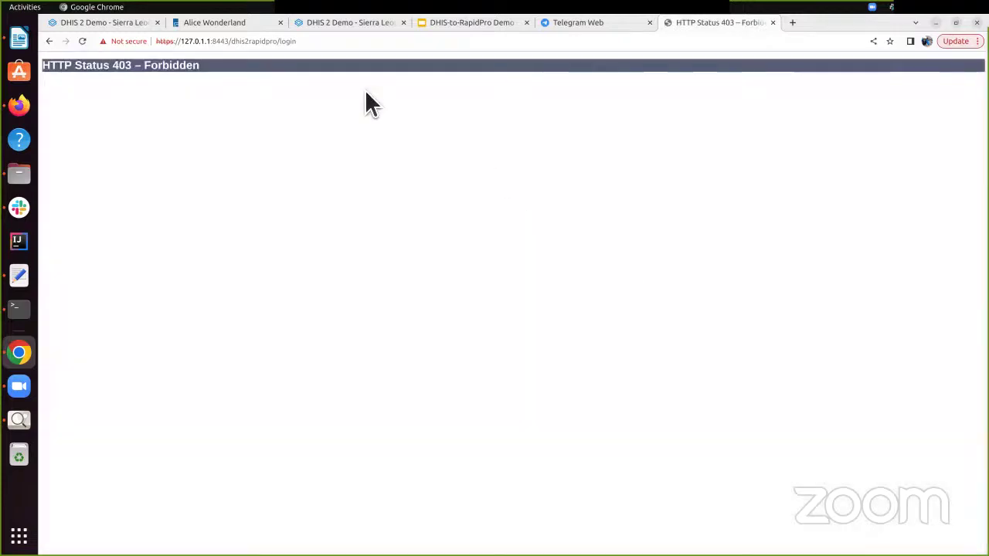
# Load /services/tasks/reminders and confirm the 'Sent reminders of overdue reports' success response
pyautogui.click(364, 47)
pyautogui.doubleClick(294, 42)
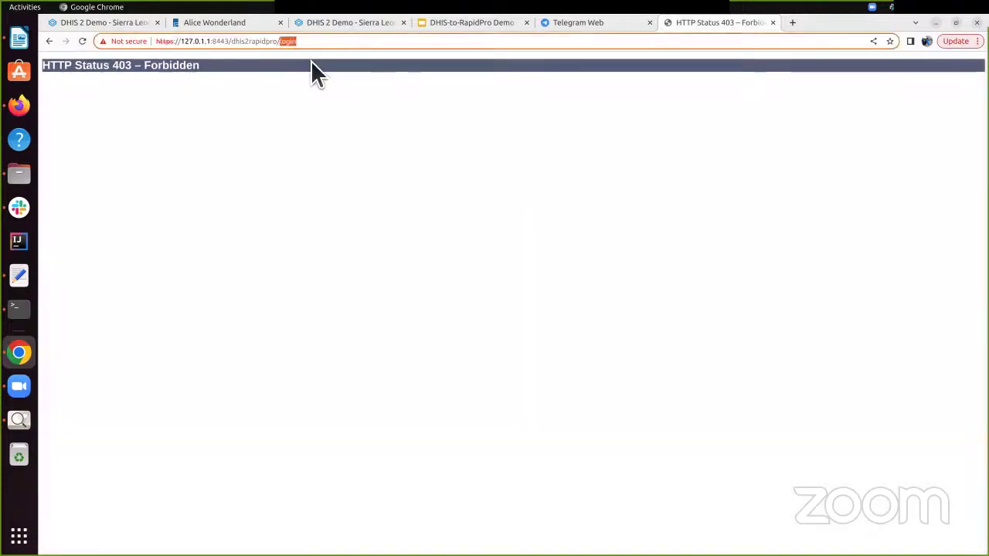
pyautogui.press('BackSpace')
pyautogui.press('Down')
pyautogui.press('Down')
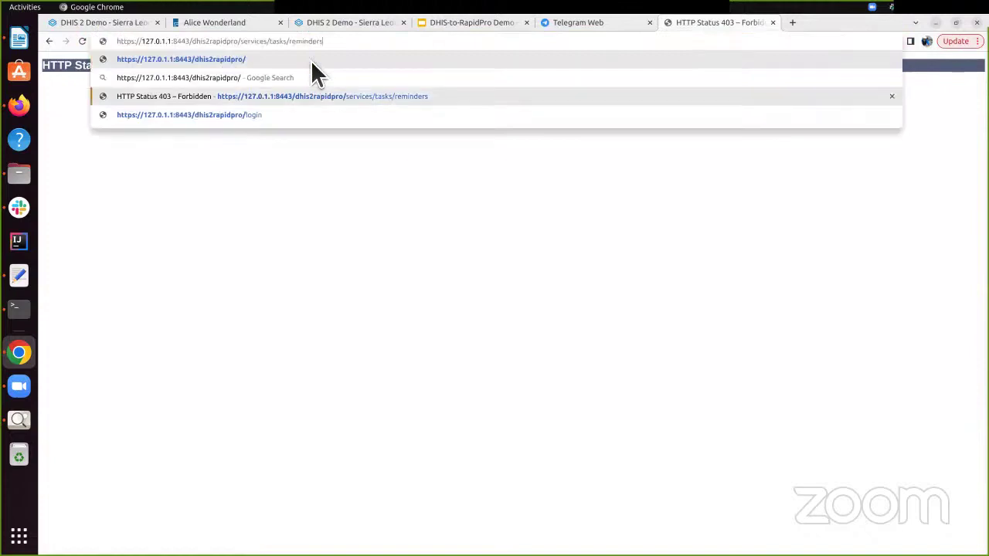
pyautogui.press('Return')
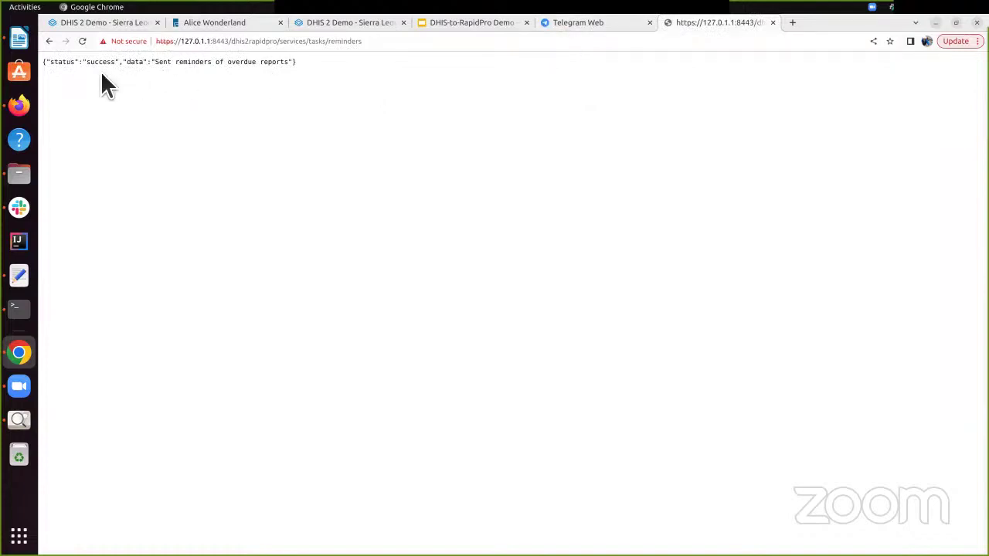
pyautogui.moveTo(117, 63); pyautogui.dragTo(354, 65)
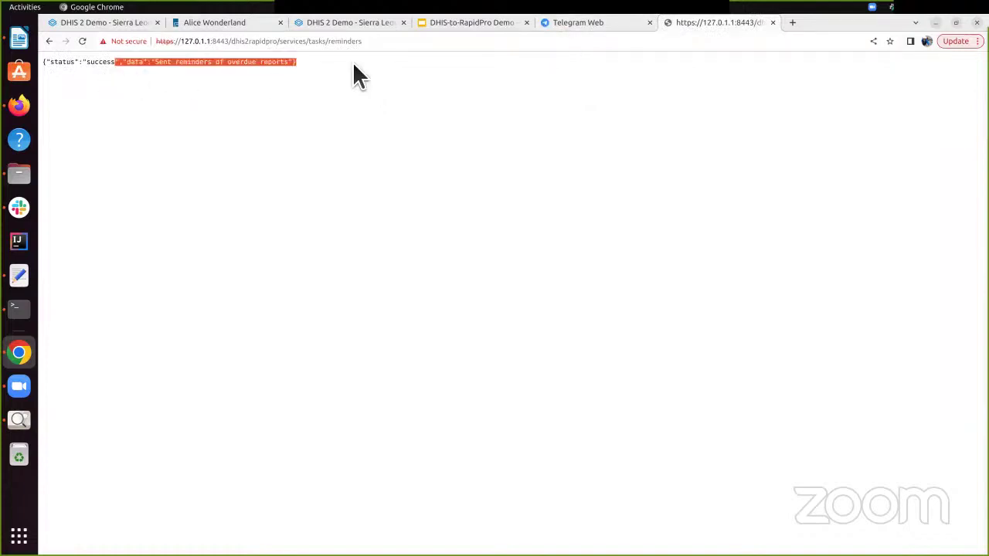
# Send the message 'test' to the RapidPro bot in Telegram Web
pyautogui.click(312, 88)
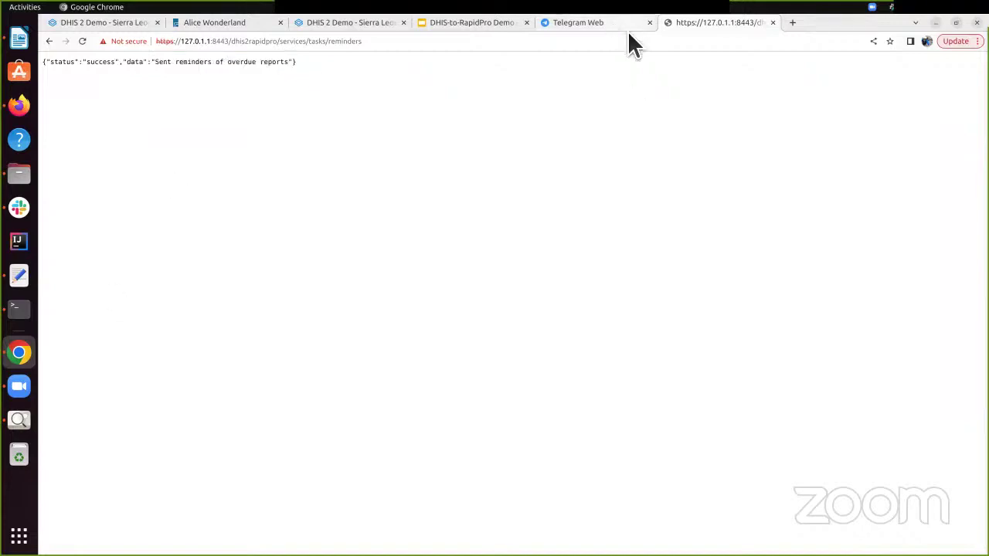
pyautogui.moveTo(627, 31)
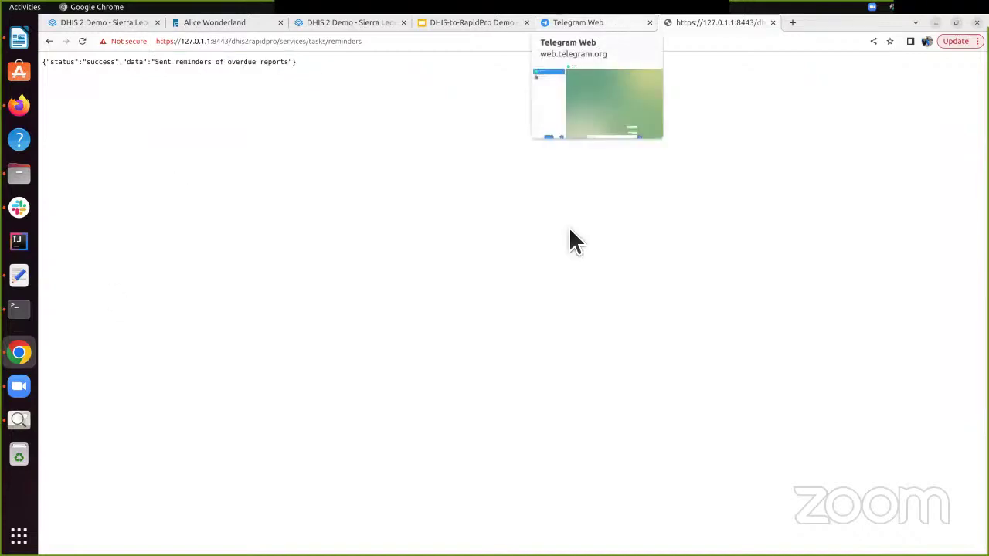
pyautogui.click(630, 23)
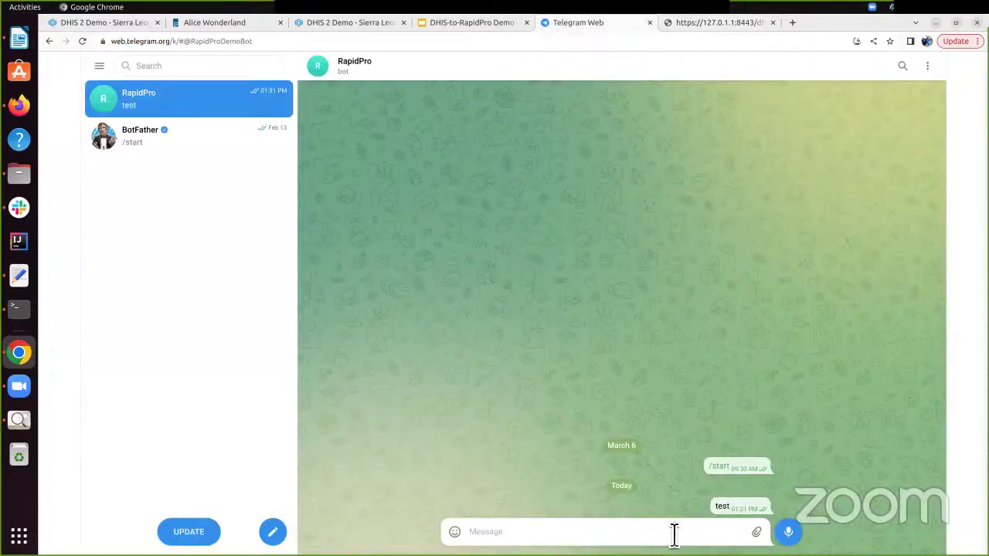
pyautogui.write('test')
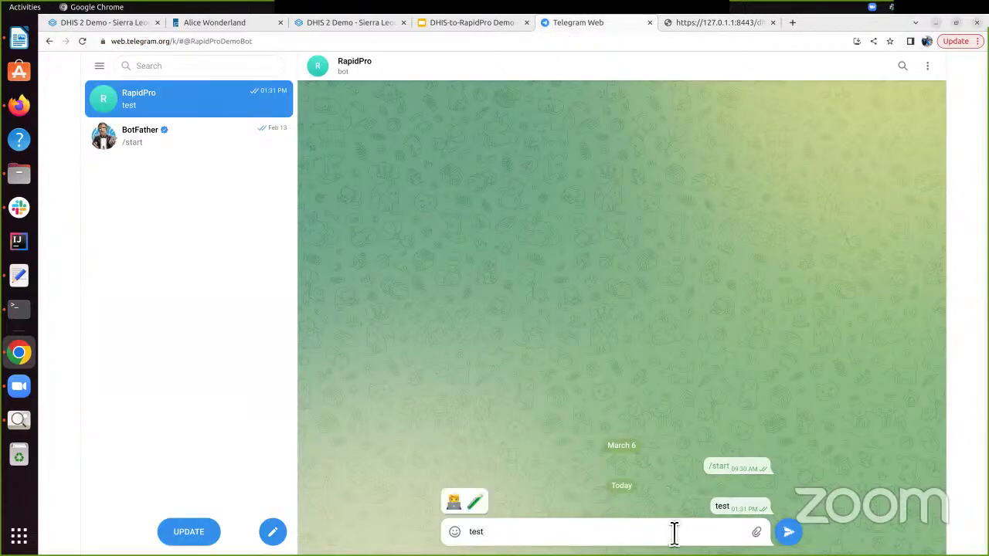
pyautogui.press('Return')
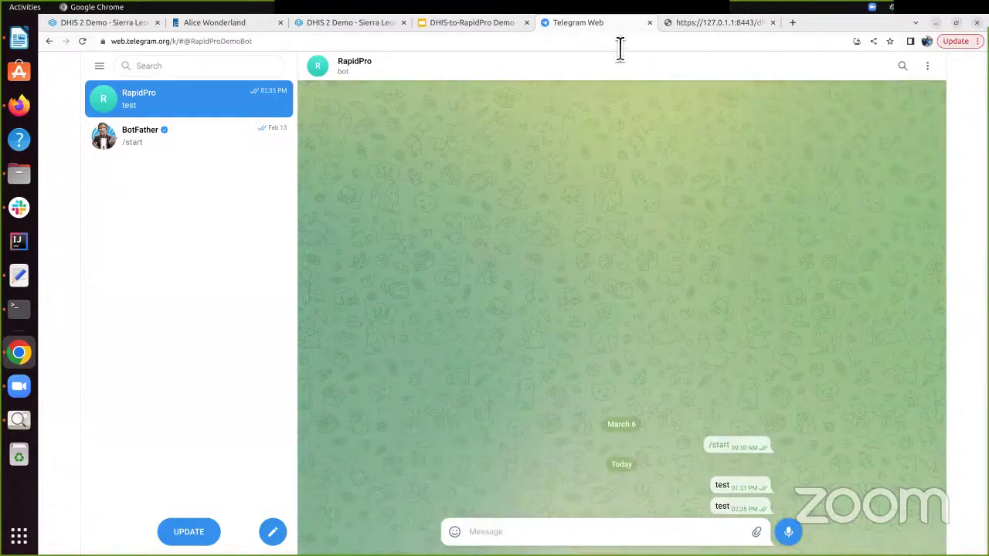
# Check the bot's 'HMIS 033b - Weekly Epidemiological Surveillance Report report is overdue' reminder
pyautogui.hotkey('ctrl', 'Tab')
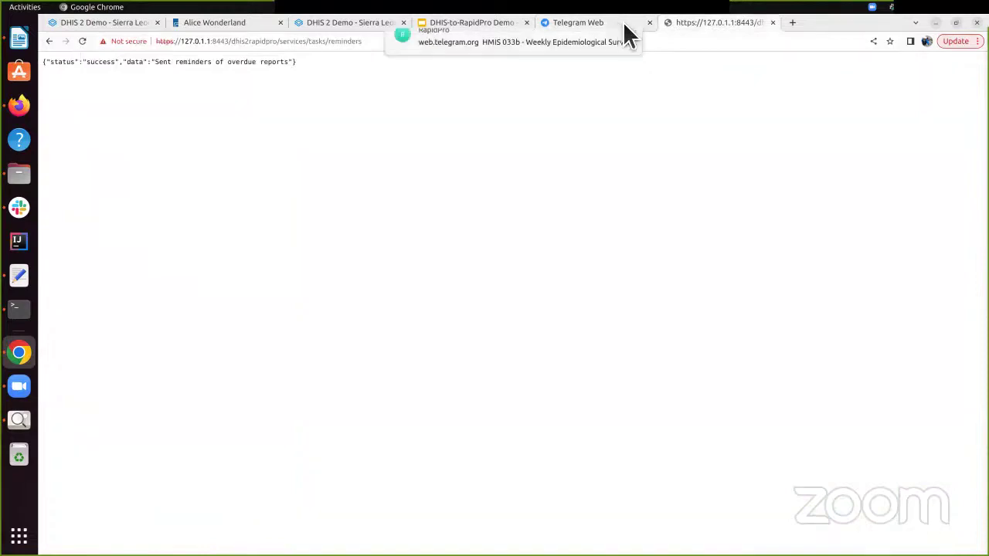
pyautogui.moveTo(630, 35)
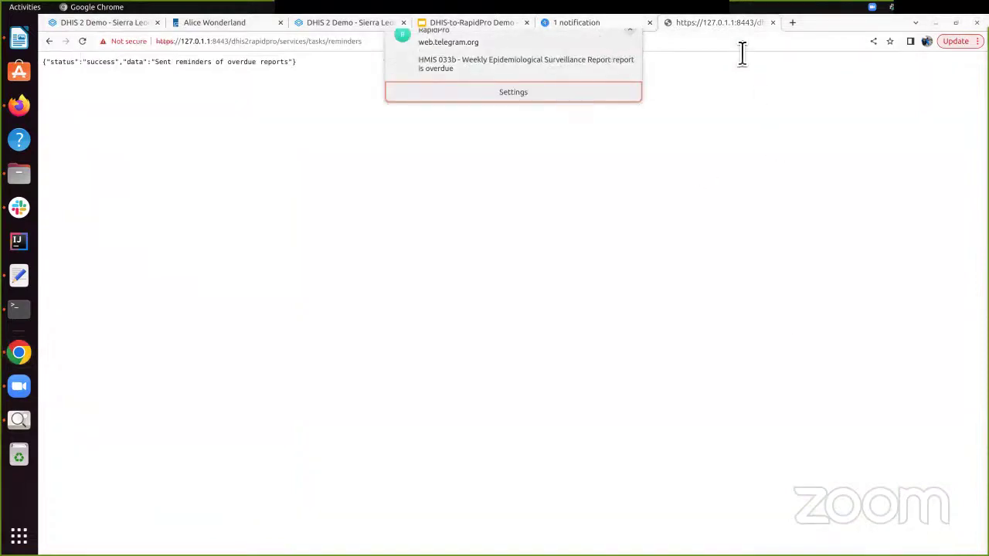
pyautogui.hotkey('ctrl', 'shift', 'Tab')
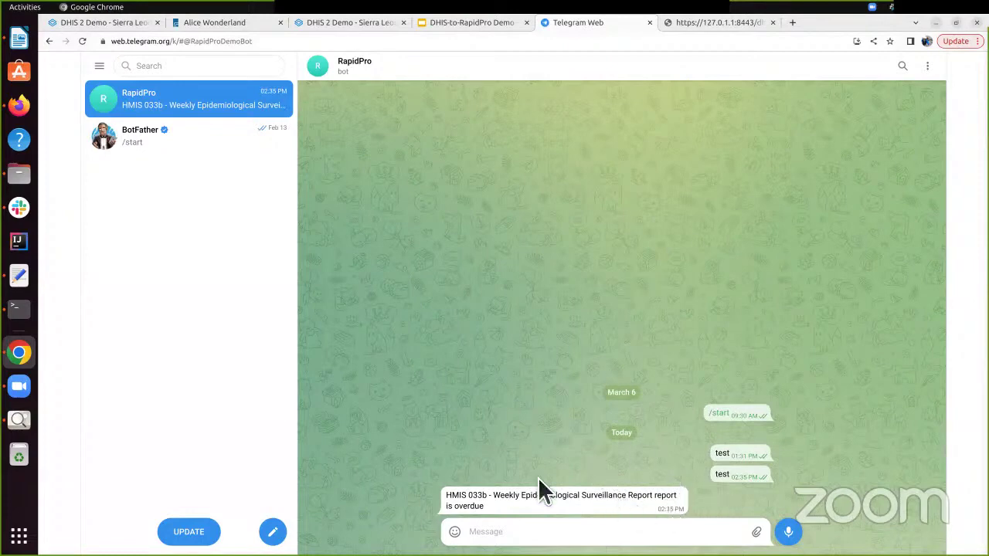
pyautogui.tripleClick(501, 513)
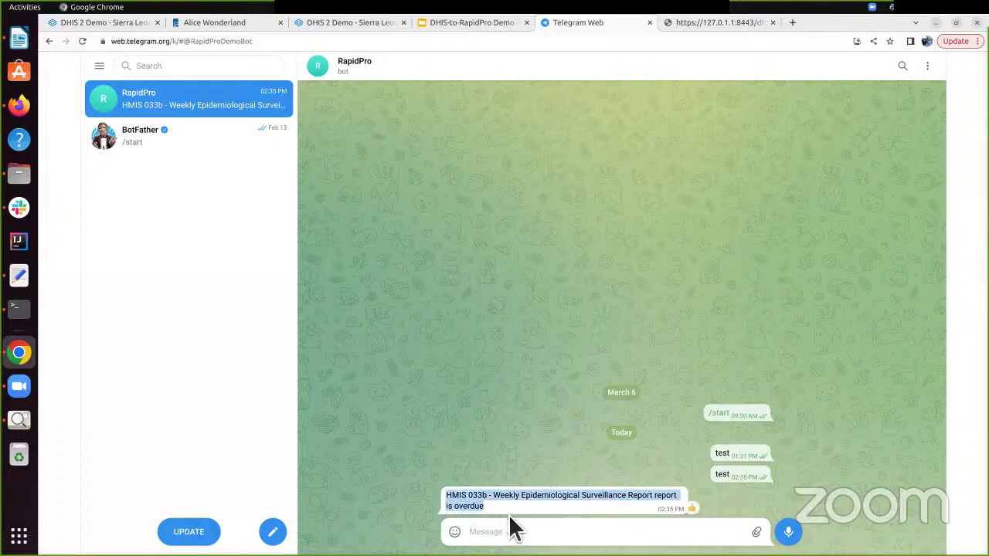
pyautogui.click(447, 26)
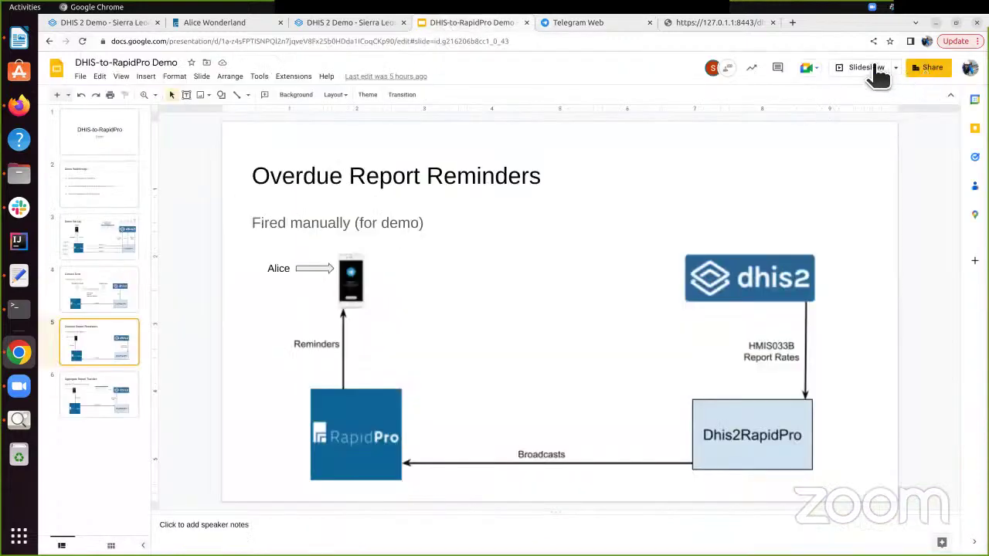
# Present the Aggregate Report Transfer slide full screen, then exit the slideshow
pyautogui.click(876, 68)
pyautogui.press('Right')
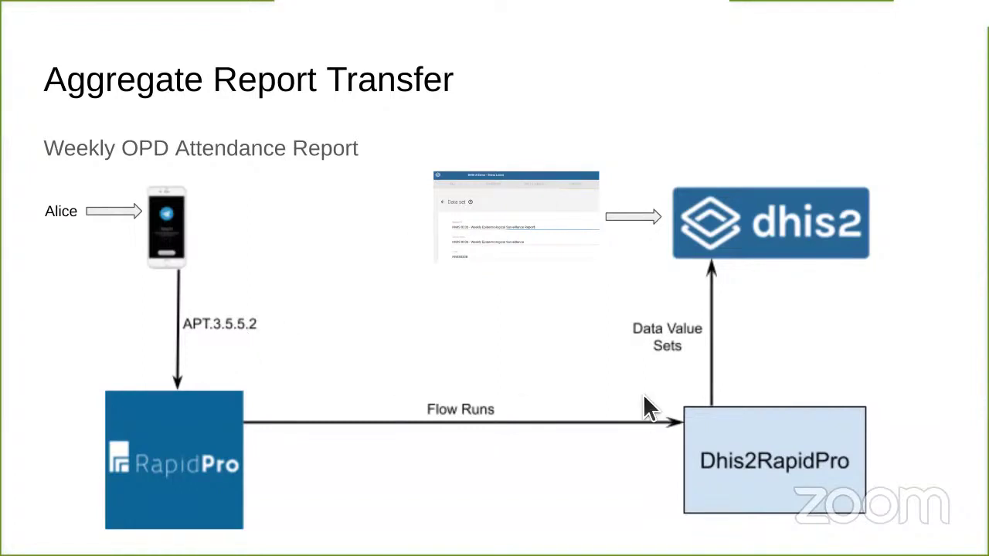
pyautogui.press('Escape')
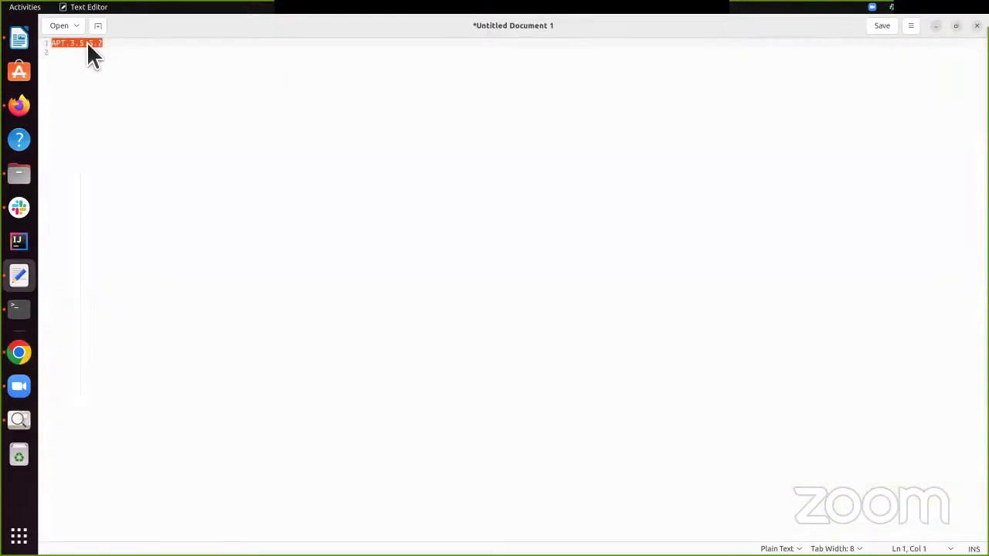
# Send APT.3.5.5.2 from the Text Editor to the RapidPro bot and check its 3, 5, 5, 2 confirmation
pyautogui.rightClick(86, 43)
pyautogui.click(122, 88)
pyautogui.hotkey('alt', 'Tab')
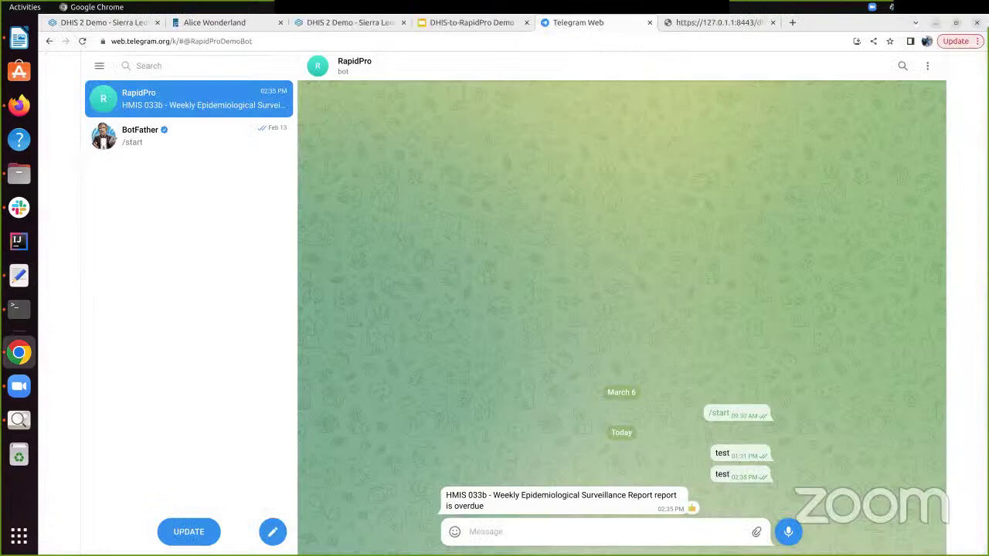
pyautogui.hotkey('ctrl', 'v')
pyautogui.press('Return')
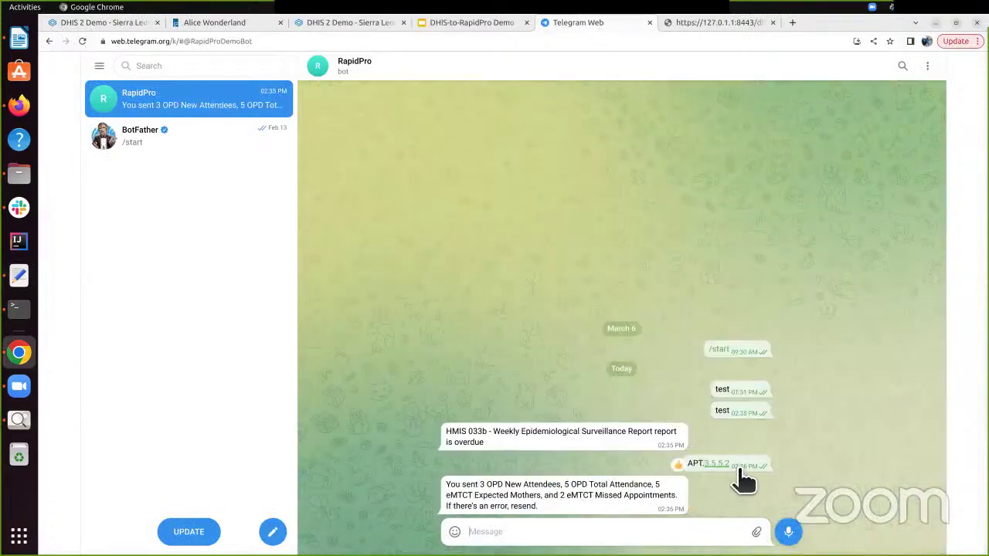
pyautogui.tripleClick(548, 510)
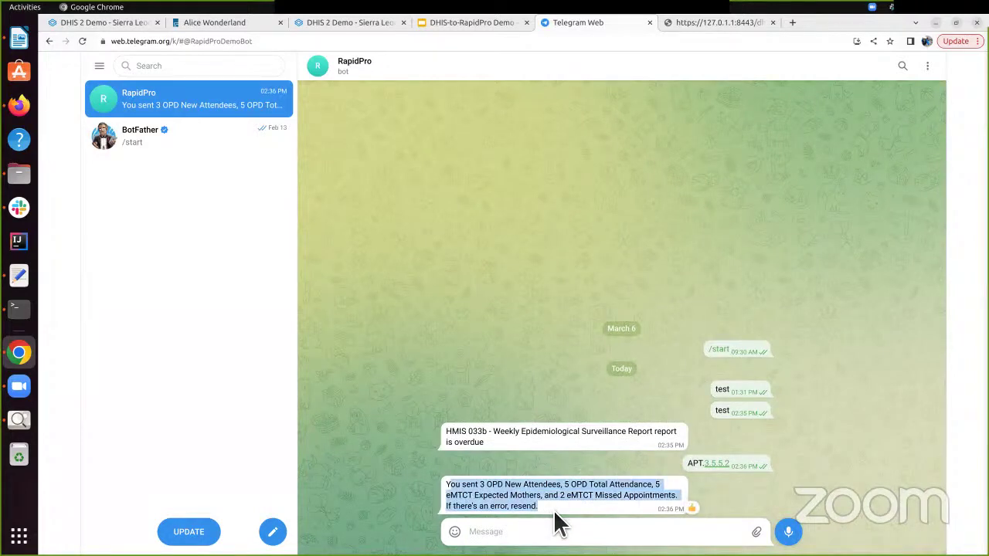
pyautogui.click(555, 512)
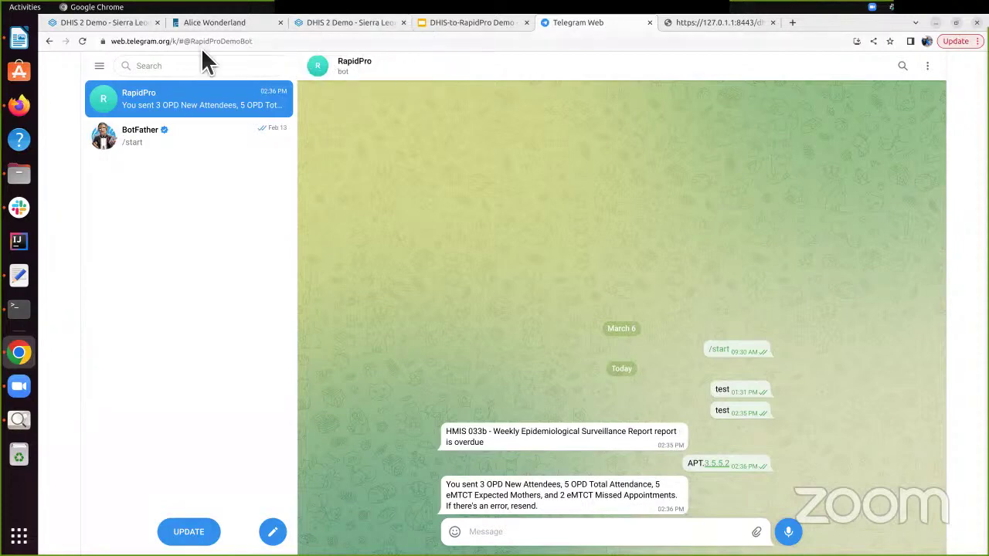
pyautogui.click(93, 23)
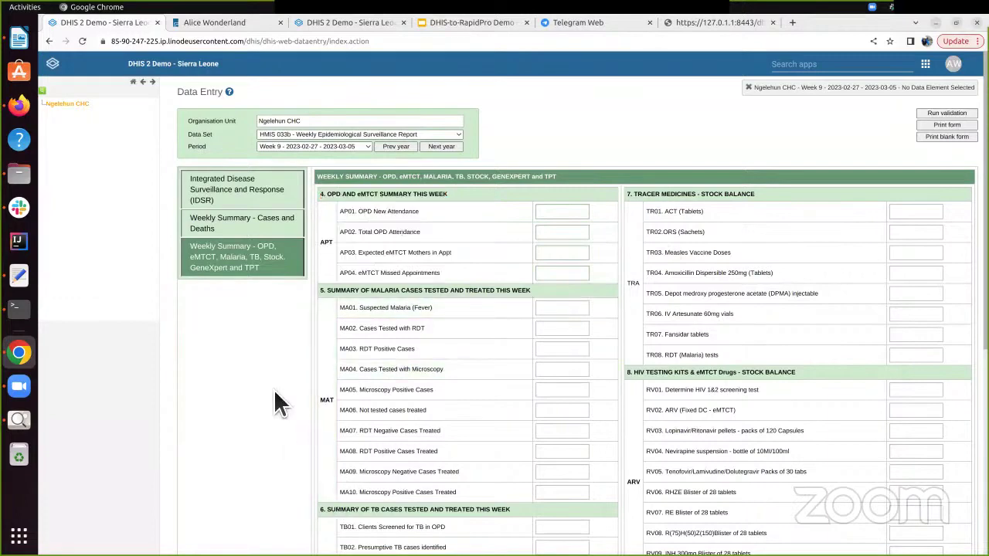
# Reload DHIS2 Data Entry, then view the reminders task tab showing 'Sent reminders of overdue reports'
pyautogui.press('F5')
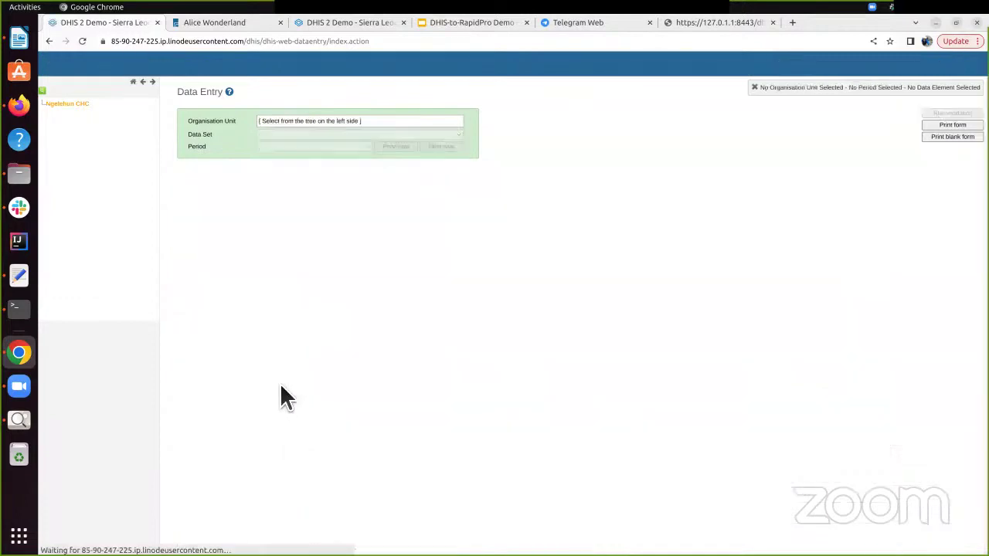
pyautogui.click(355, 138)
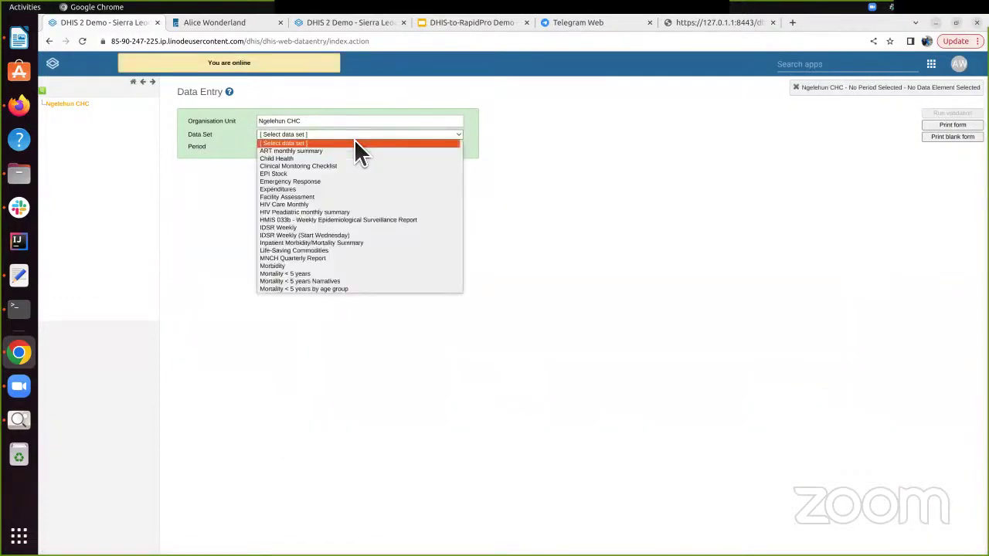
pyautogui.click(357, 140)
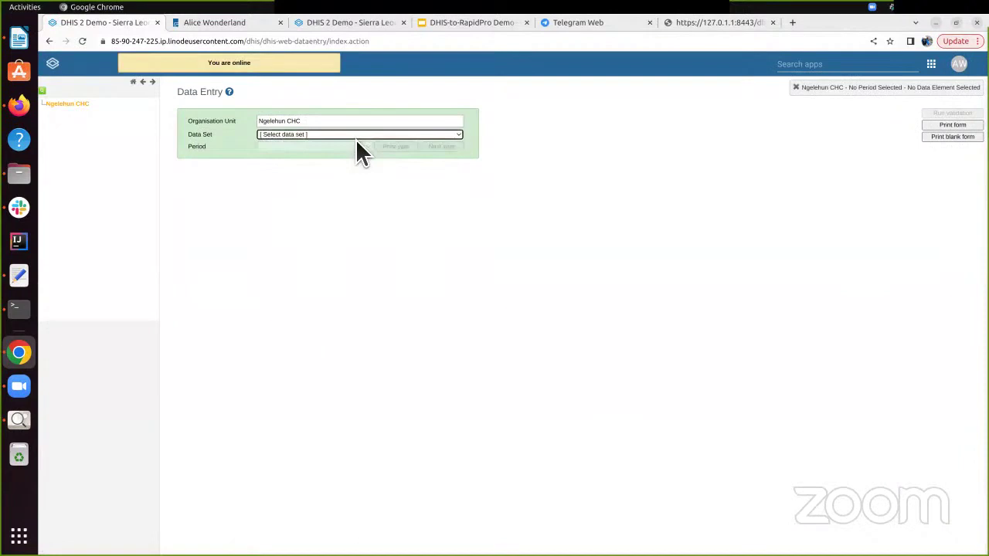
pyautogui.click(718, 28)
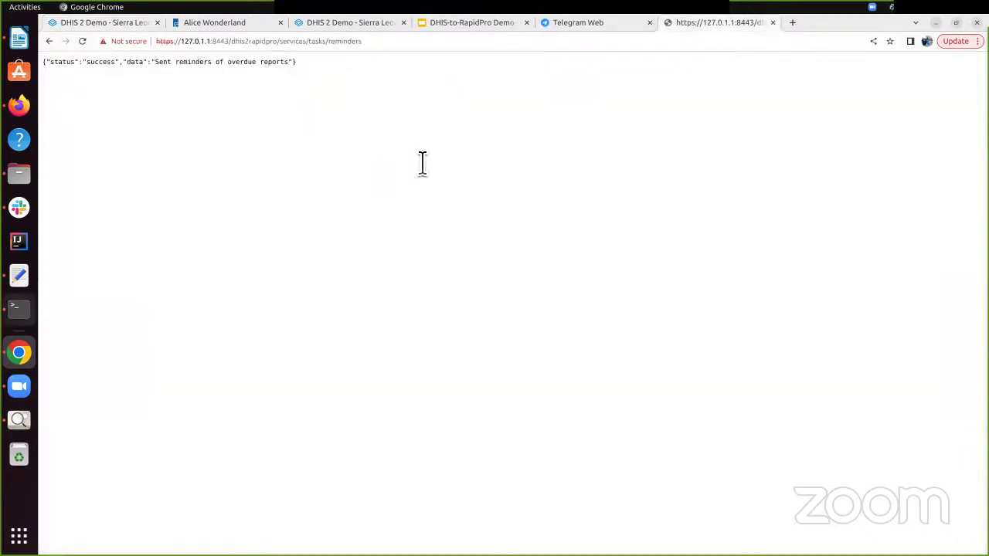
# Stop the running Dhis2RapidPro service and clear the terminal
pyautogui.hotkey('alt', 'Tab')
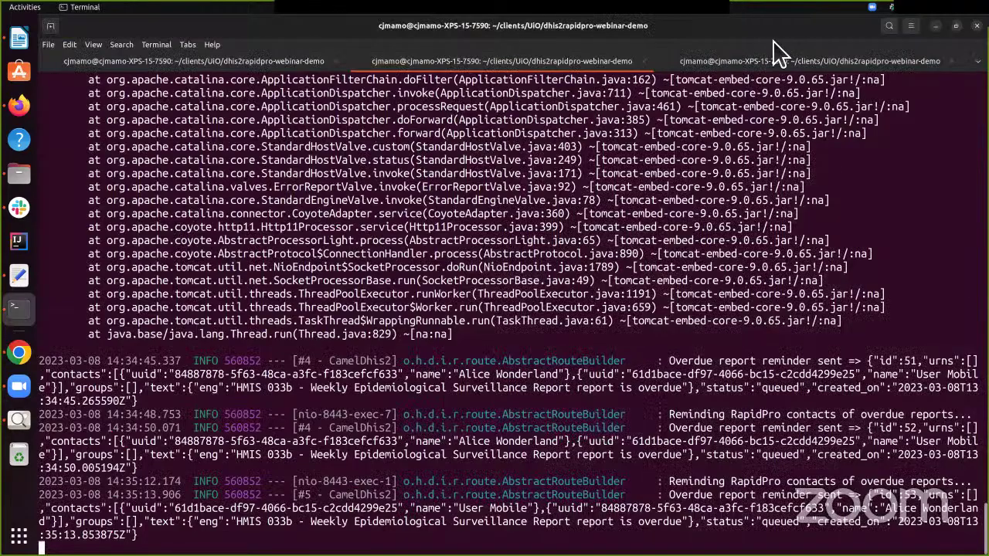
pyautogui.hotkey('ctrl', 'c')
pyautogui.write('clear')
pyautogui.press('Return')
# Relaunch ./dhis2rapidpro.jar with the --scan.reports.schedule.expression option and review the startup log
pyautogui.press('Up')
pyautogui.press('Up')
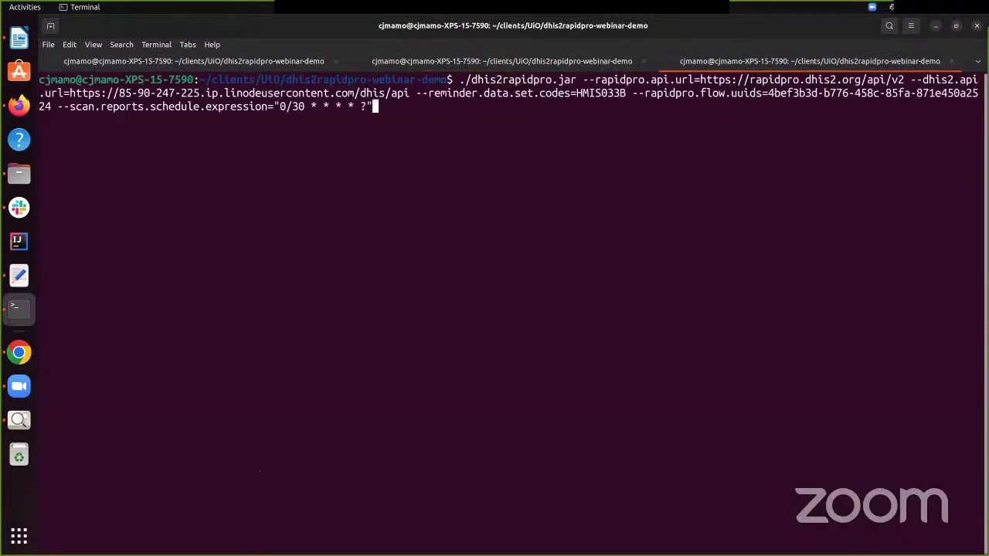
pyautogui.press('Left')
pyautogui.press('Left')
pyautogui.press('Left')
pyautogui.press('Left')
pyautogui.press('Left')
pyautogui.press('Left')
pyautogui.press('Left')
pyautogui.press('Left')
pyautogui.press('Left')
pyautogui.press('Left')
pyautogui.press('Left')
pyautogui.press('Left')
pyautogui.press('Left')
pyautogui.press('Left')
pyautogui.hotkey('ctrl', 'Left')
pyautogui.hotkey('ctrl', 'Left')
pyautogui.hotkey('ctrl', 'Left')
pyautogui.hotkey('ctrl', 'Left')
pyautogui.hotkey('ctrl', 'Left')
pyautogui.hotkey('ctrl', 'Left')
pyautogui.hotkey('ctrl', 'Left')
pyautogui.hotkey('ctrl', 'Left')
pyautogui.hotkey('ctrl', 'Left')
pyautogui.hotkey('ctrl', 'Left')
pyautogui.hotkey('ctrl', 'Left')
pyautogui.hotkey('ctrl', 'Left')
pyautogui.hotkey('ctrl', 'Left')
pyautogui.press('Right')
pyautogui.press('Right')
pyautogui.press('Right')
pyautogui.press('Right')
pyautogui.press('Right')
pyautogui.press('Right')
pyautogui.press('Right')
pyautogui.press('Right')
pyautogui.press('Right')
pyautogui.press('Right')
pyautogui.press('Right')
pyautogui.press('Right')
pyautogui.press('Right')
pyautogui.press('Right')
pyautogui.press('Right')
pyautogui.press('Right')
pyautogui.press('Right')
pyautogui.press('Right')
pyautogui.press('Right')
pyautogui.press('Right')
pyautogui.press('Right')
pyautogui.press('Right')
pyautogui.press('Right')
pyautogui.press('Right')
pyautogui.press('Right')
pyautogui.press('Right')
pyautogui.press('Right')
pyautogui.press('Right')
pyautogui.press('Right')
pyautogui.press('Right')
pyautogui.press('Right')
pyautogui.press('Right')
pyautogui.press('Right')
pyautogui.press('Left')
pyautogui.press('Left')
pyautogui.press('Left')
pyautogui.press('Left')
pyautogui.press('Left')
pyautogui.press('Left')
pyautogui.press('Left')
pyautogui.press('Left')
pyautogui.press('Left')
pyautogui.press('Left')
pyautogui.press('Left')
pyautogui.press('Left')
pyautogui.press('Right')
pyautogui.press('Right')
pyautogui.press('Right')
pyautogui.press('Right')
pyautogui.press('Right')
pyautogui.press('Right')
pyautogui.press('Right')
pyautogui.press('Right')
pyautogui.press('Right')
pyautogui.press('Right')
pyautogui.press('Right')
pyautogui.press('Right')
pyautogui.press('Right')
pyautogui.press('Right')
pyautogui.press('Right')
pyautogui.press('Right')
pyautogui.press('Right')
pyautogui.press('Right')
pyautogui.press('Right')
pyautogui.press('Right')
pyautogui.press('Return')
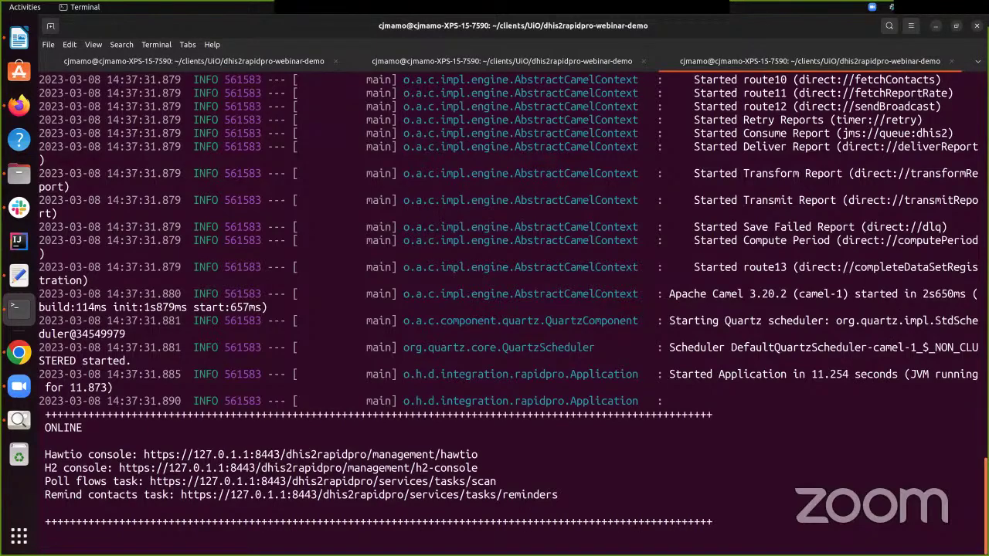
pyautogui.scroll(10, 495, 302)
pyautogui.scroll(20, 494, 302)
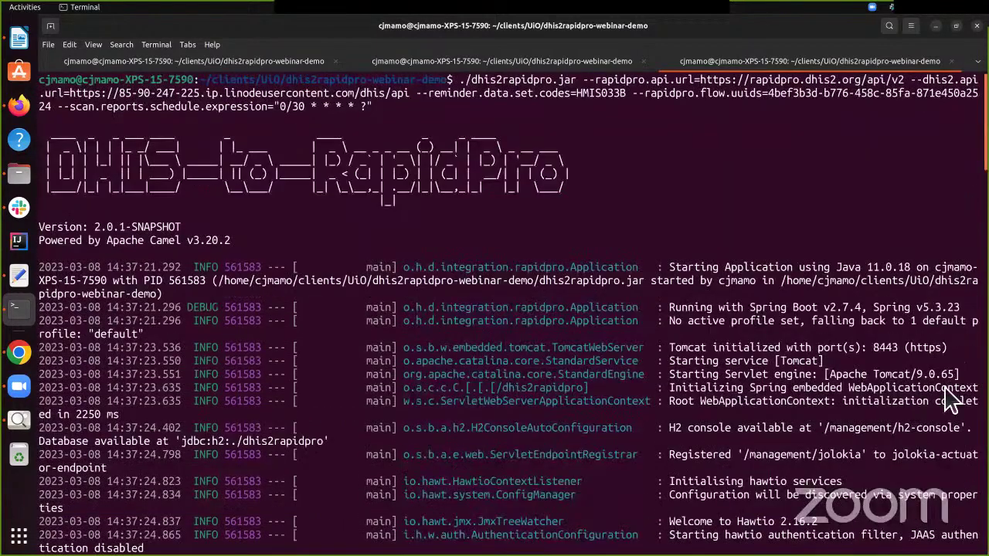
pyautogui.scroll(-12, 494, 301)
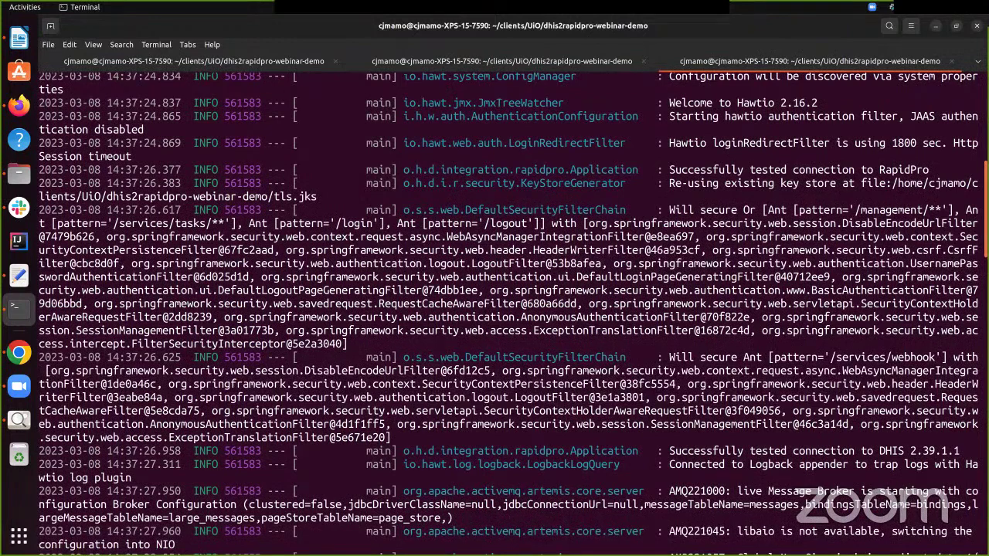
pyautogui.scroll(-20, 495, 301)
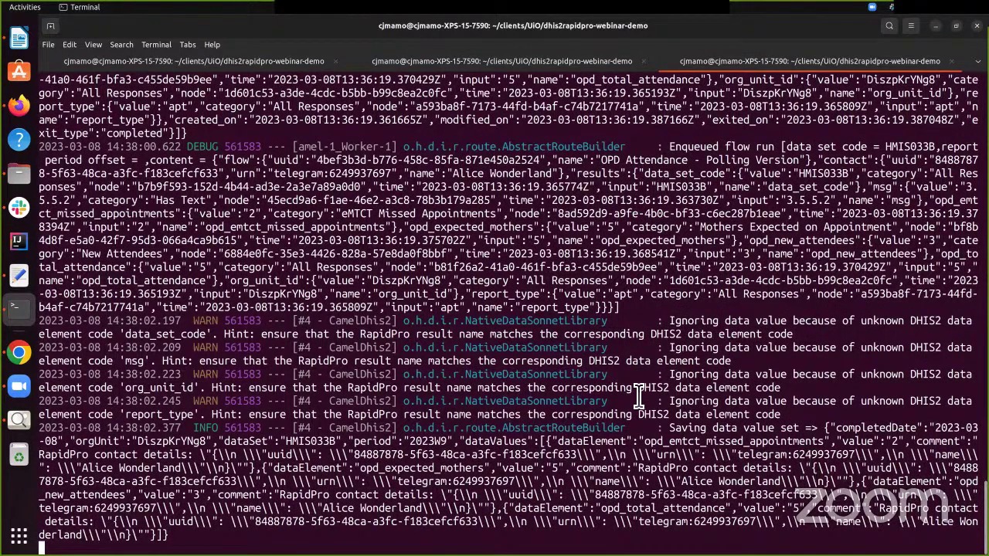
# Open HMIS 033b Week 9 for Ngelehun CHC and verify AP01–AP04 show 3, 5, 5 and 2
pyautogui.click(19, 106)
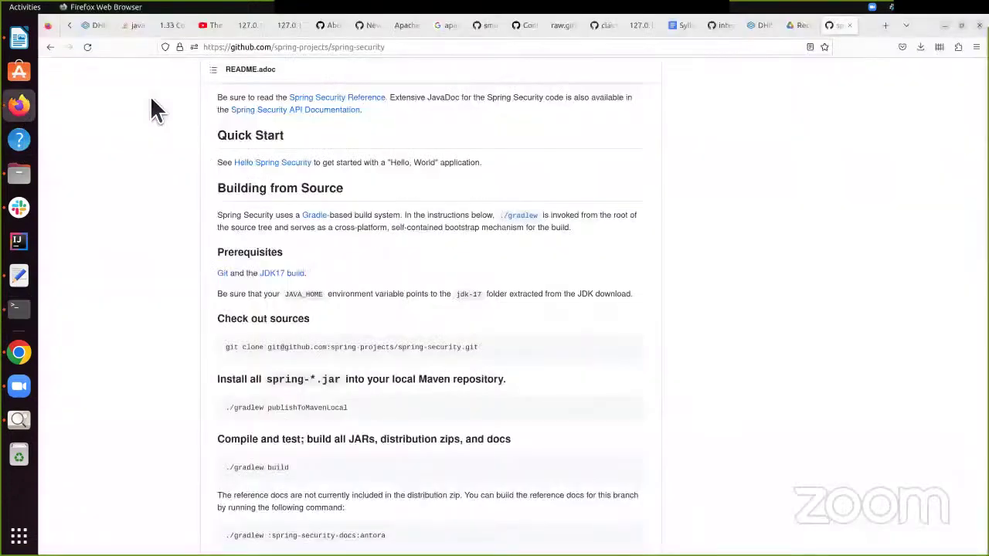
pyautogui.click(18, 353)
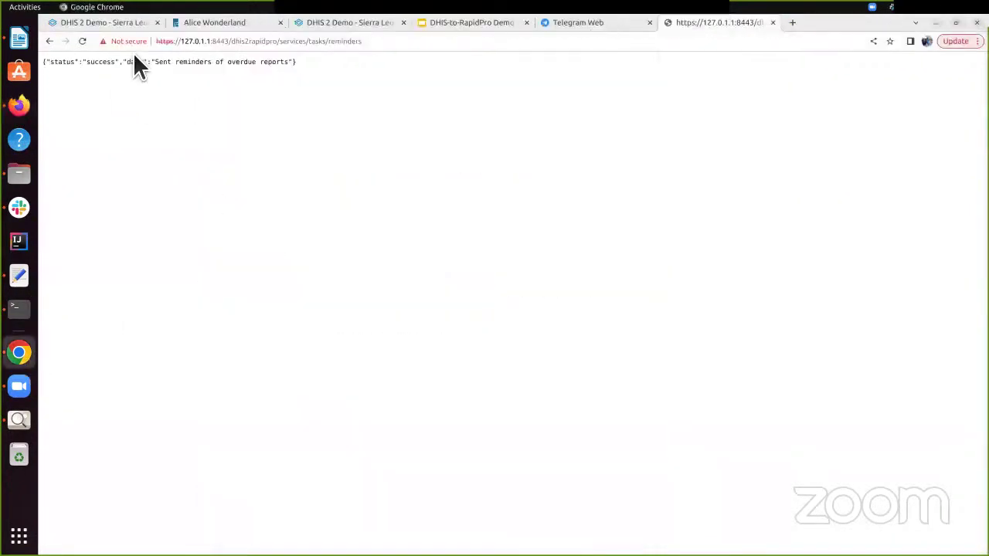
pyautogui.click(123, 23)
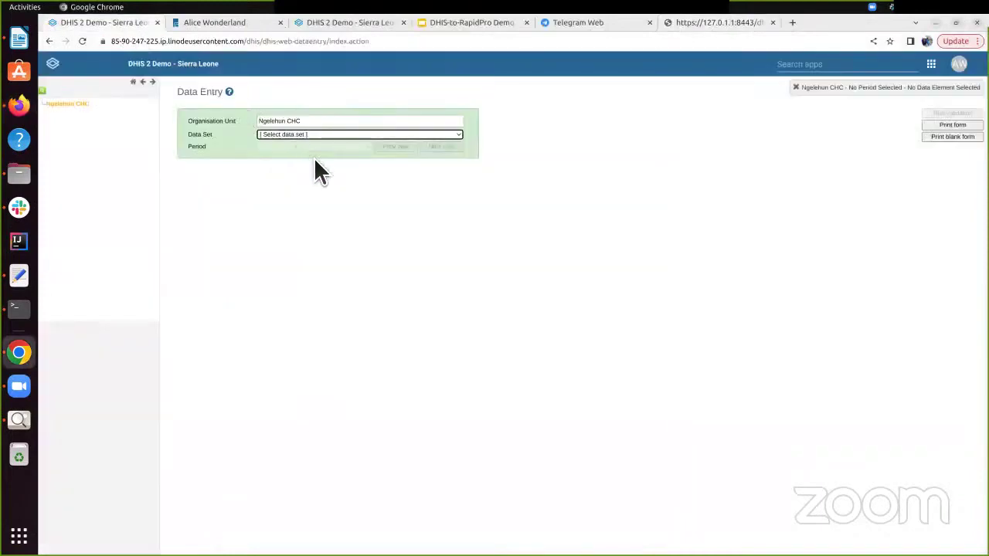
pyautogui.click(284, 135)
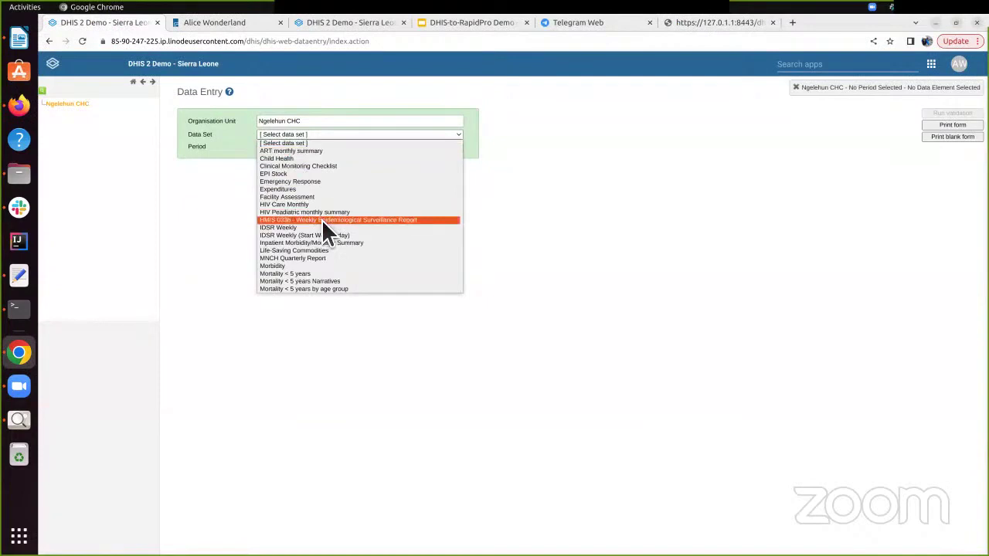
pyautogui.click(322, 220)
pyautogui.click(304, 148)
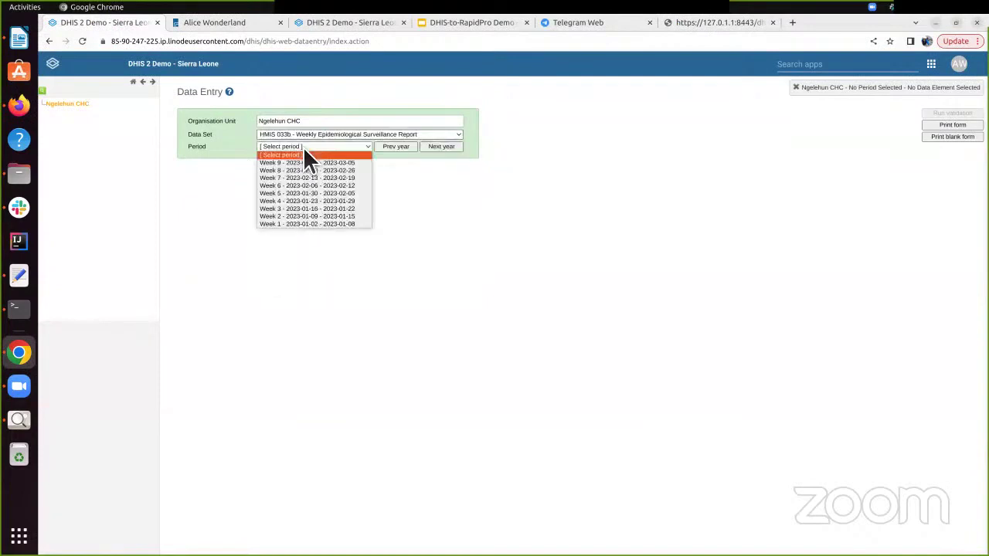
pyautogui.click(317, 163)
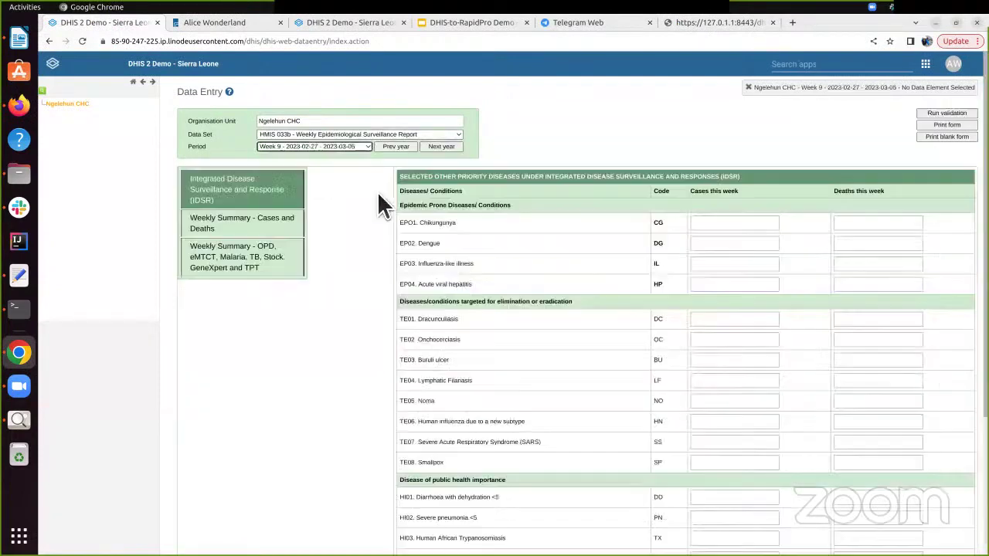
pyautogui.click(257, 269)
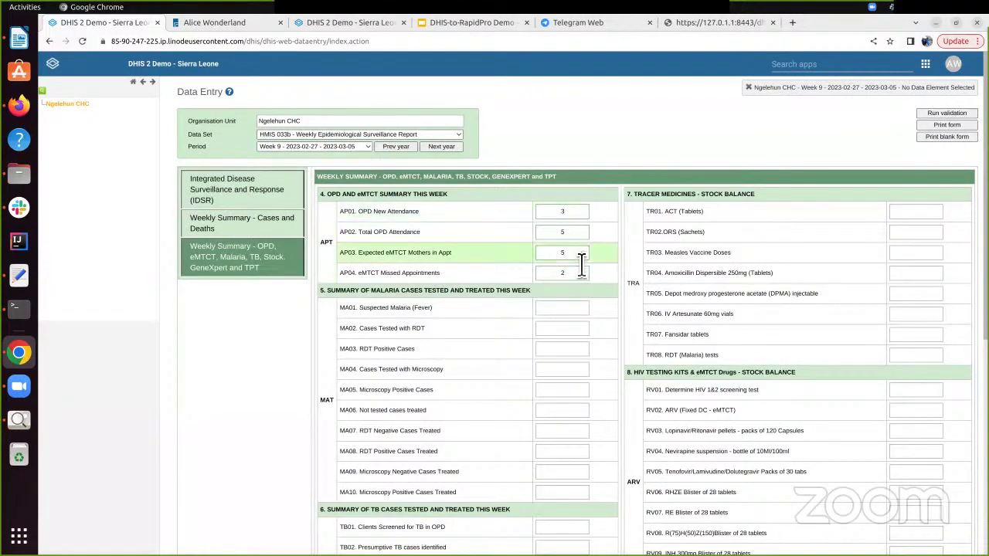
pyautogui.scroll(-5, 469, 255)
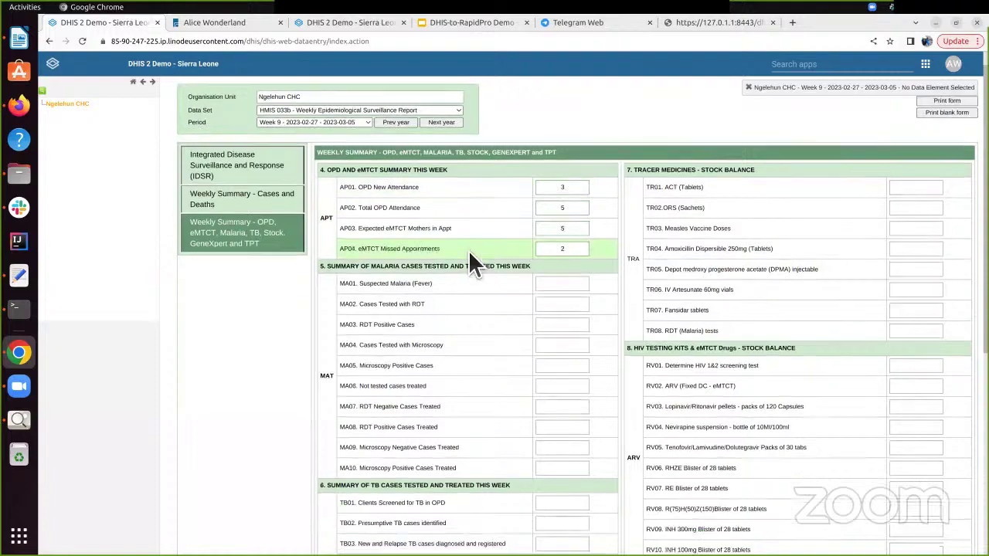
pyautogui.scroll(-4, 437, 400)
pyautogui.scroll(9, 460, 402)
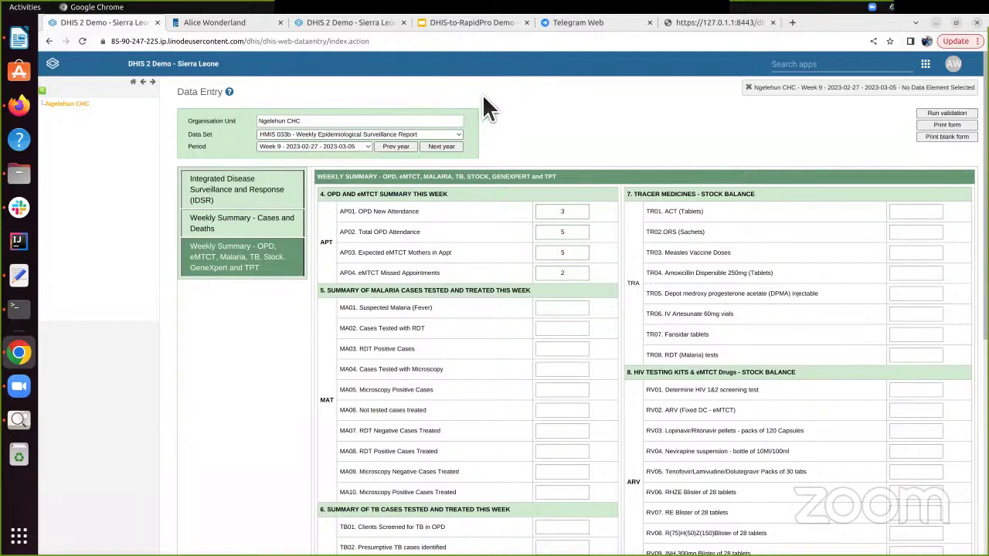
pyautogui.click(31, 392)
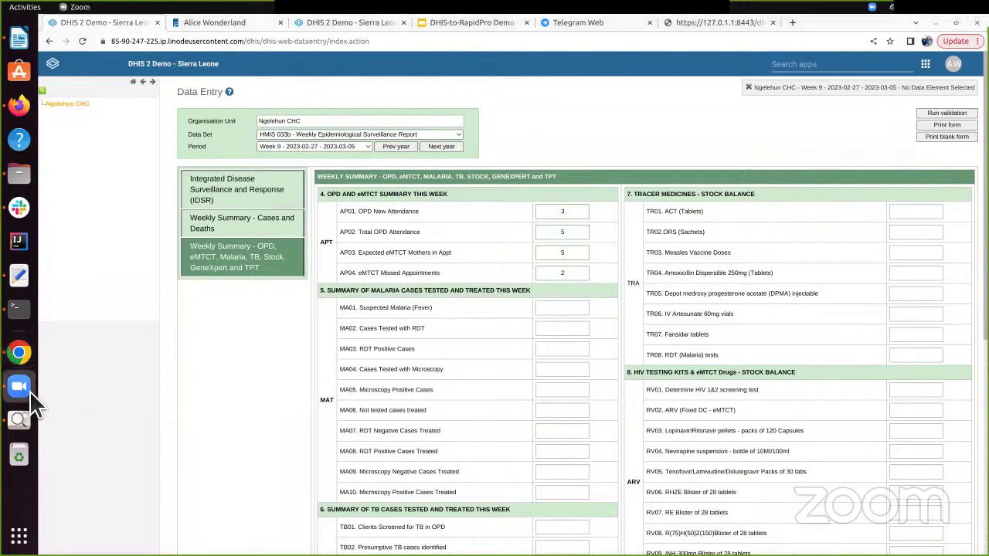
pyautogui.hotkey('alt', 'Tab')
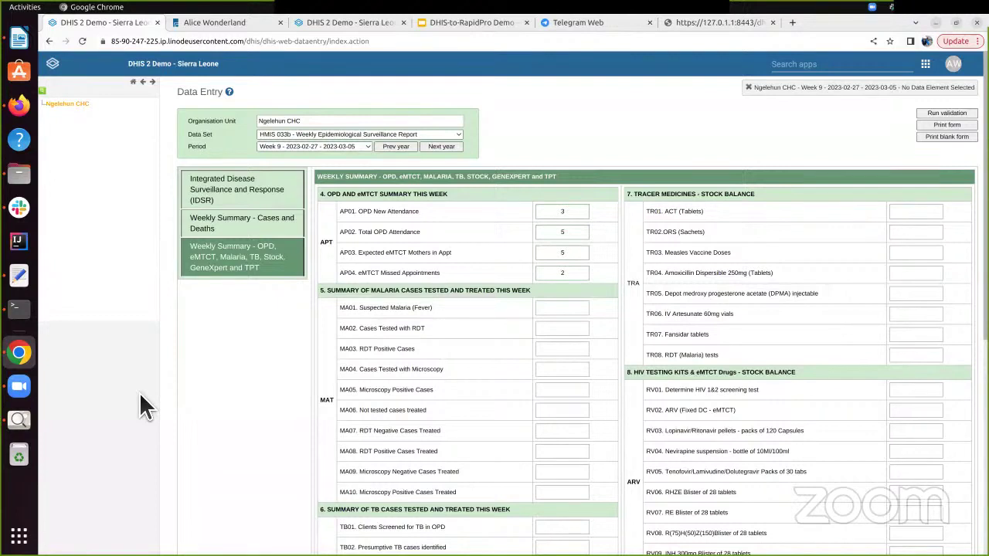
pyautogui.click(27, 386)
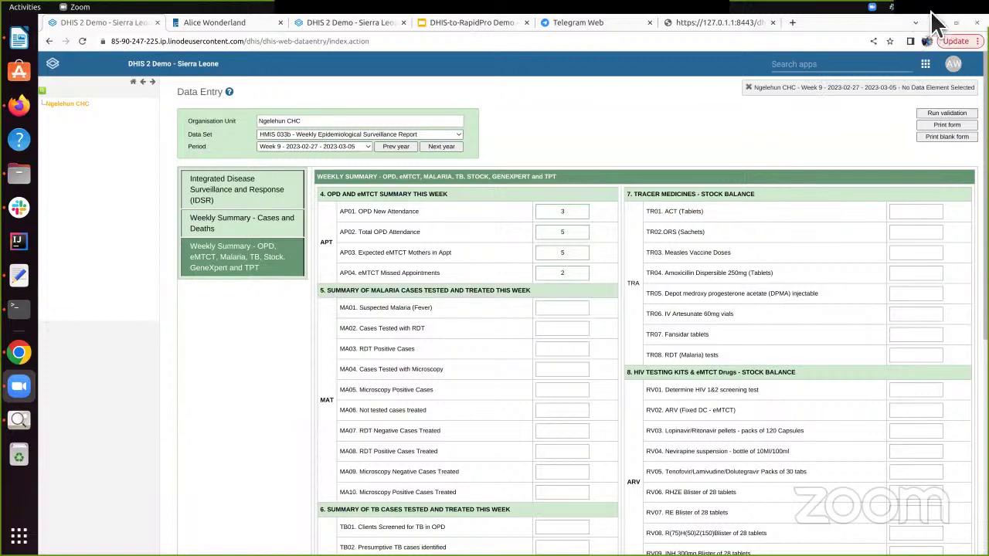
pyautogui.click(872, 7)
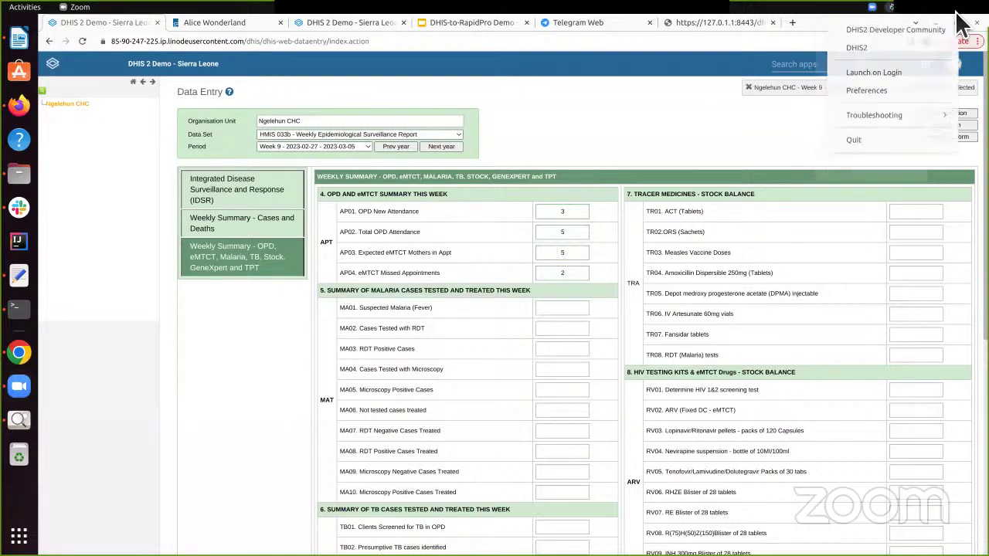
pyautogui.press('Escape')
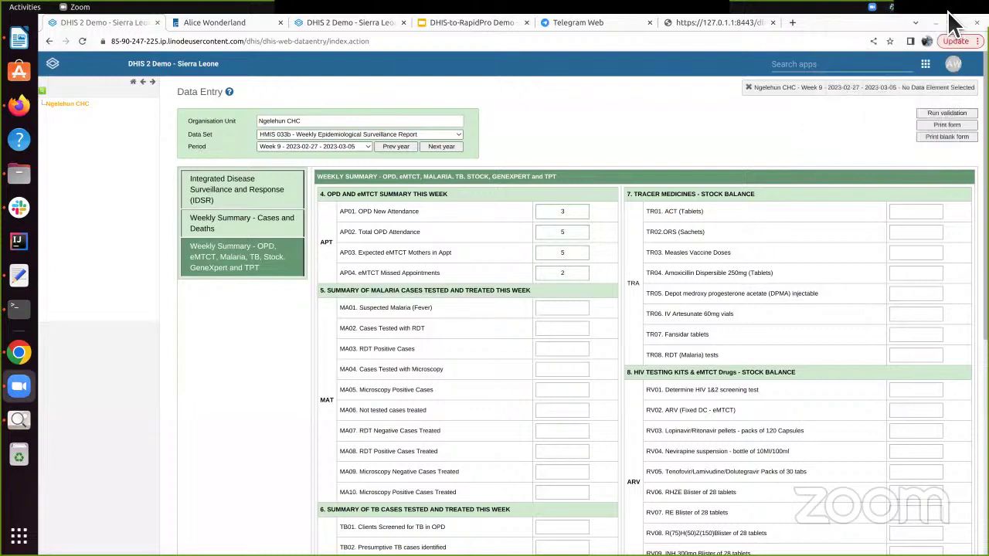